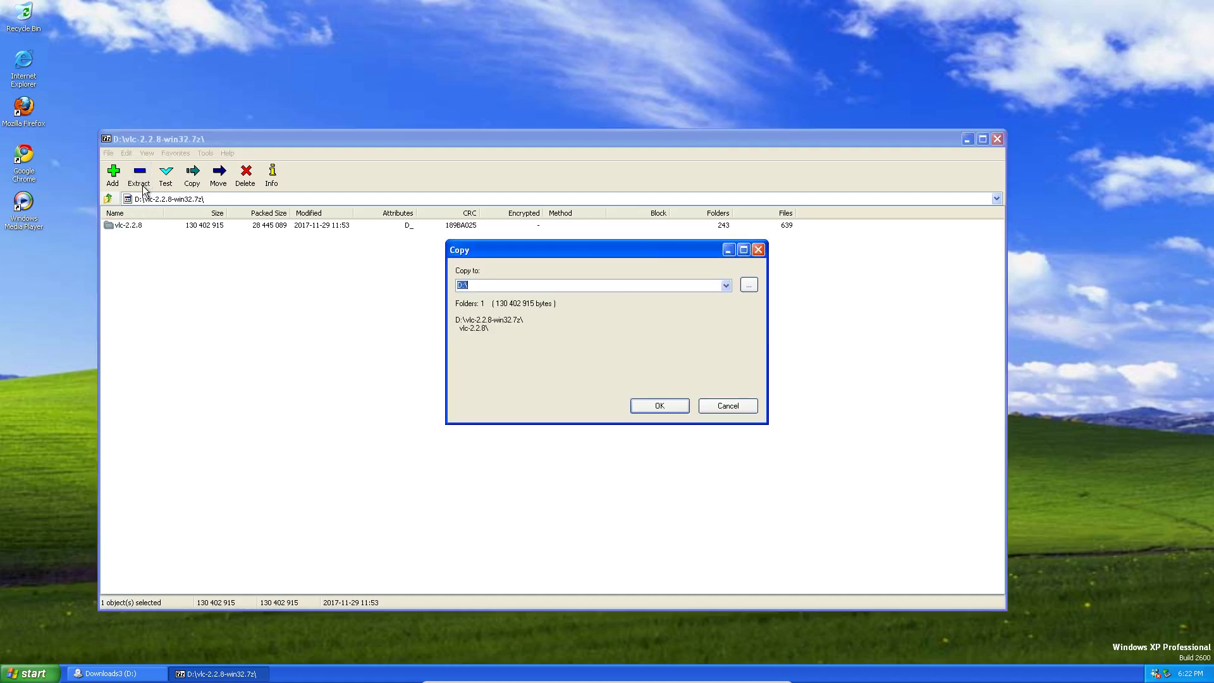
Extract the vlc-2.2.8 folder to K:\ and close the archive window once copying finishes.
{"action": "type", "text": "K:\\"}
{"action": "key", "text": "Return"}
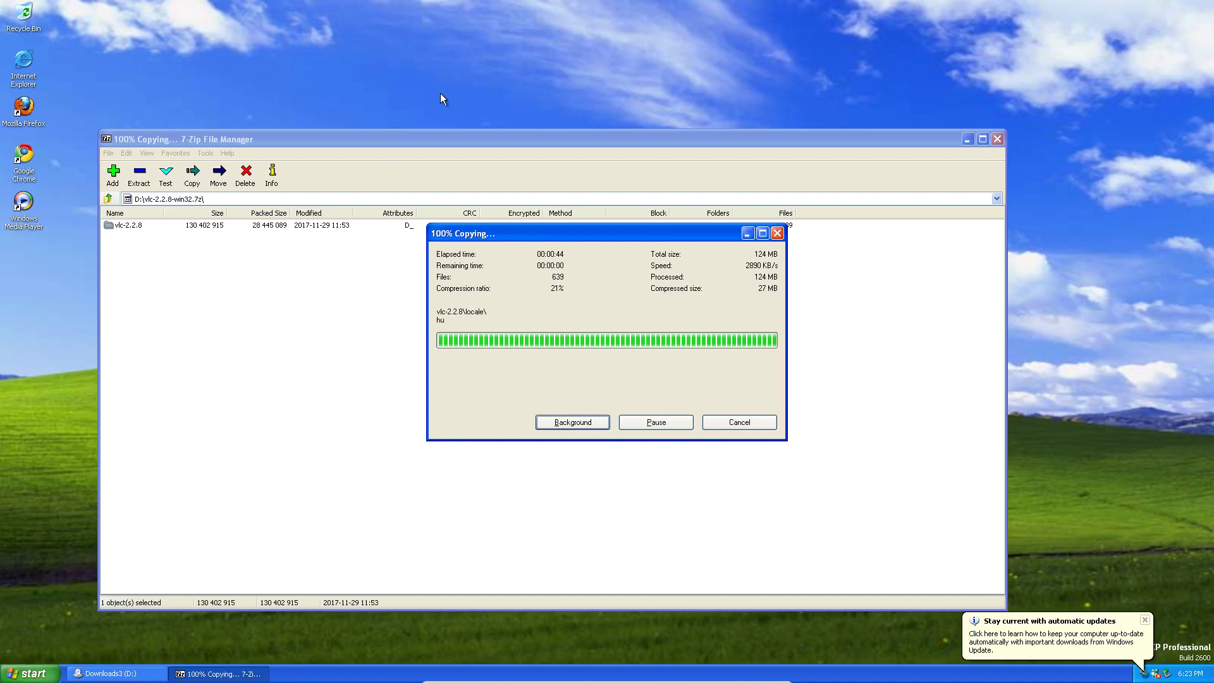
{"action": "right_click", "coordinate": [415, 141]}
{"action": "left_click", "coordinate": [448, 216]}
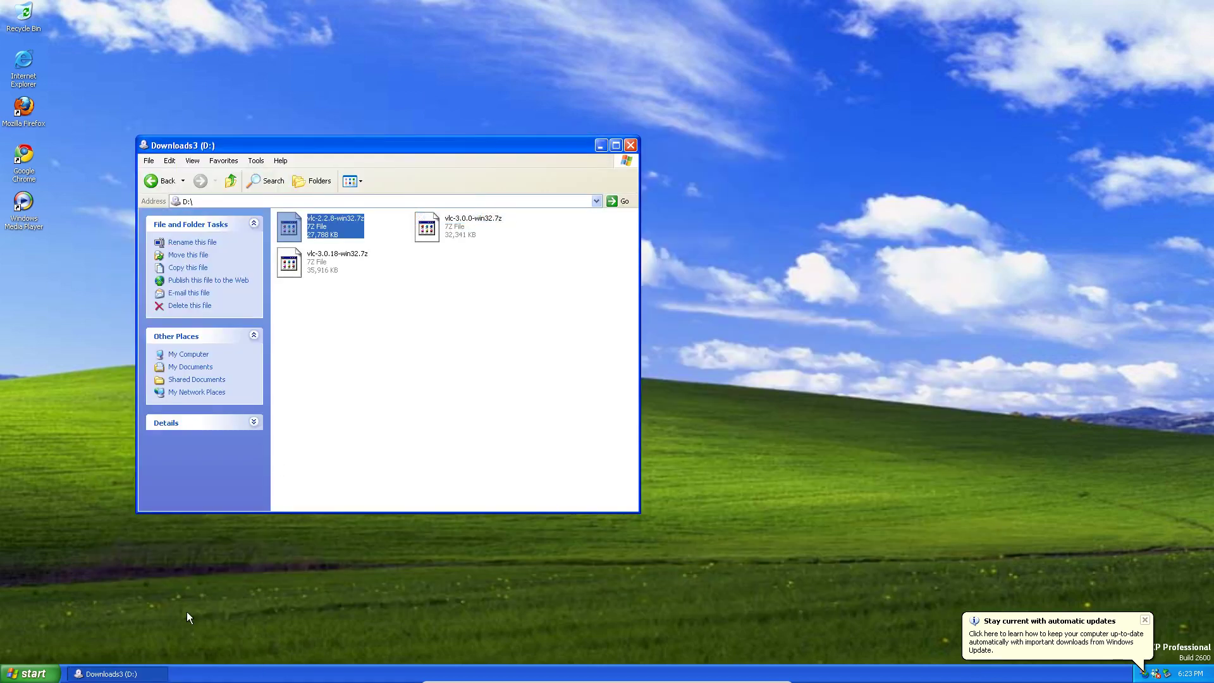
Open the vlc-2.2.8 folder on the Data (K:) drive and create a desktop shortcut to the vlc application.
{"action": "left_click", "coordinate": [233, 183]}
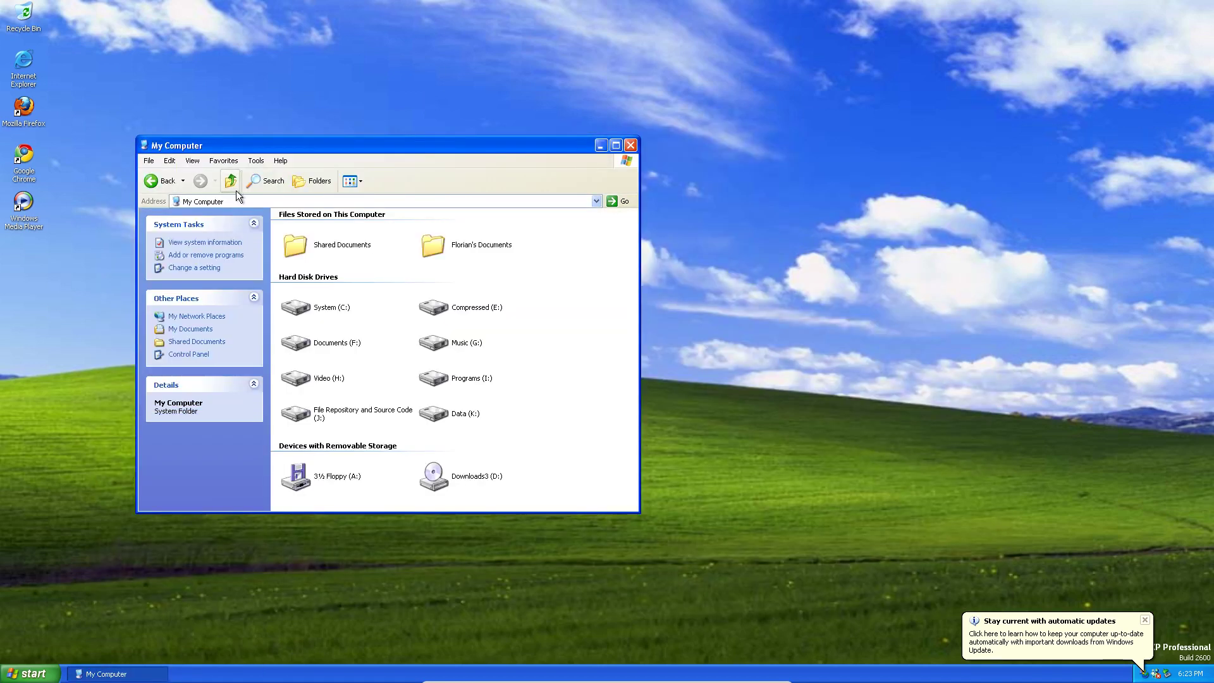
{"action": "double_click", "coordinate": [453, 409]}
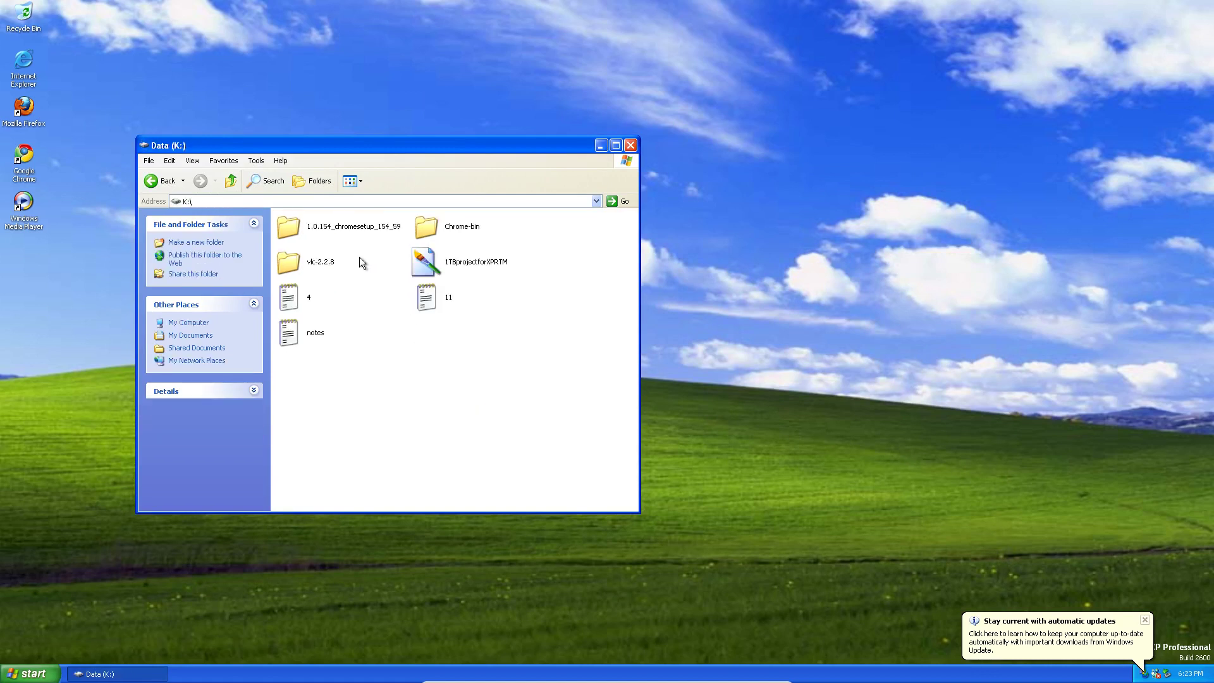
{"action": "left_click", "coordinate": [318, 265]}
{"action": "double_click", "coordinate": [318, 265]}
{"action": "right_click", "coordinate": [304, 477]}
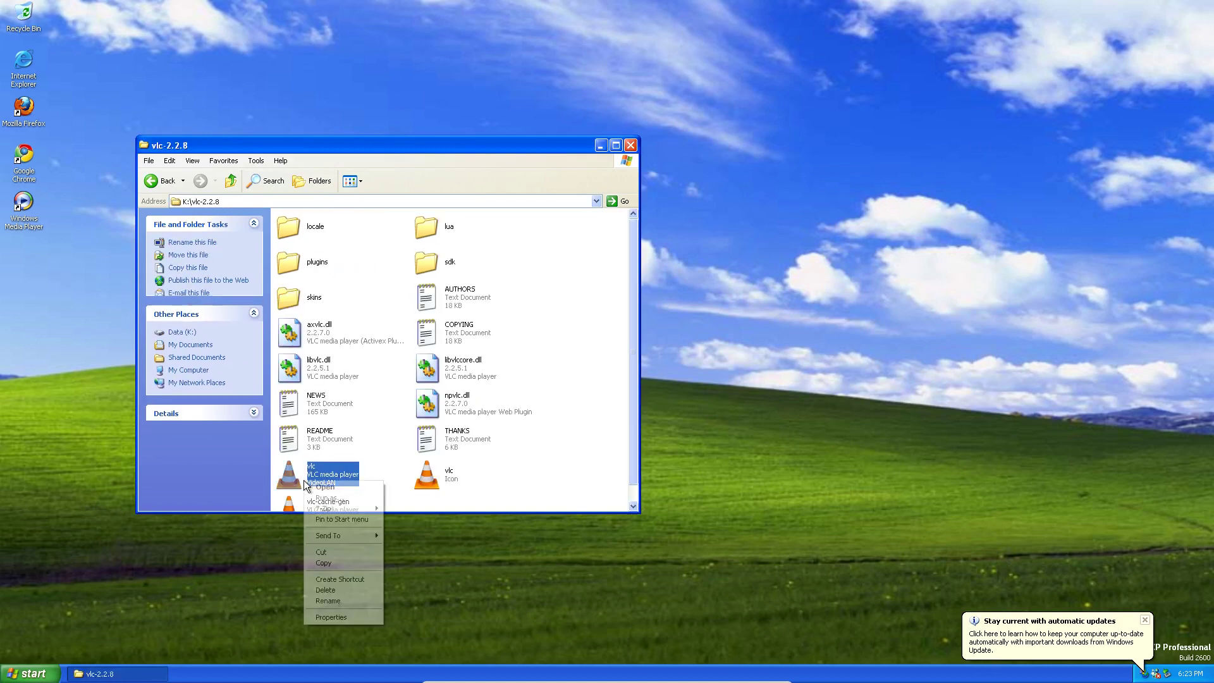
{"action": "mouse_move", "coordinate": [355, 533]}
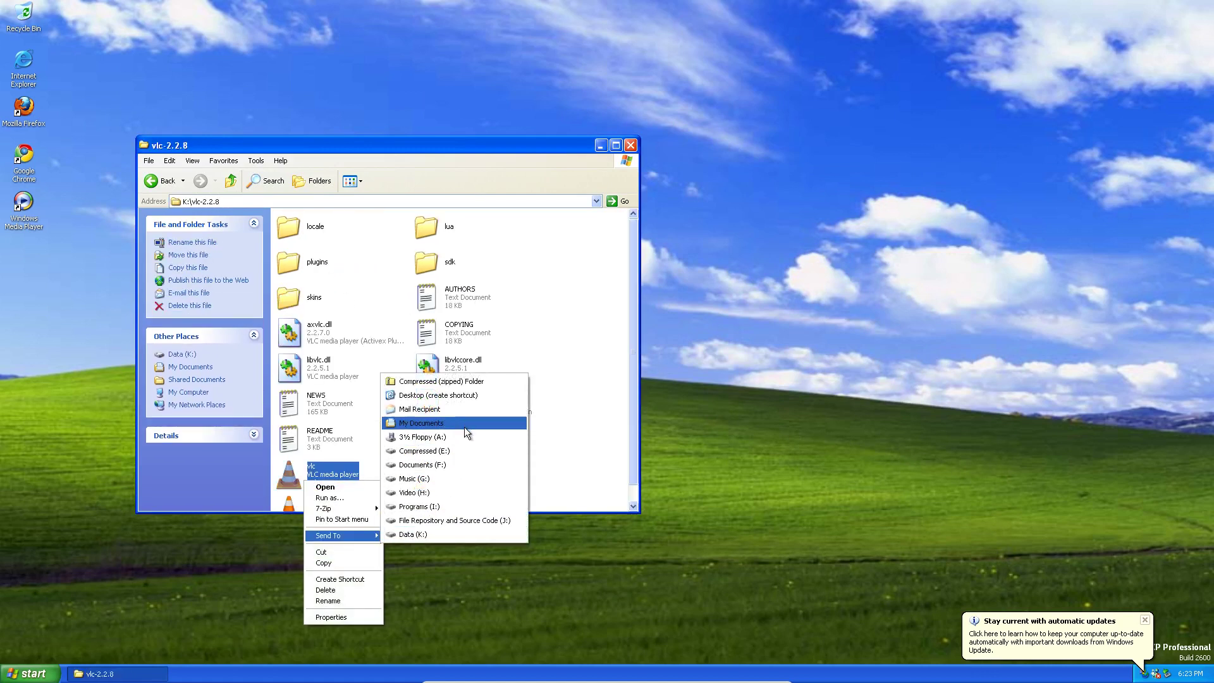
{"action": "left_click", "coordinate": [466, 395]}
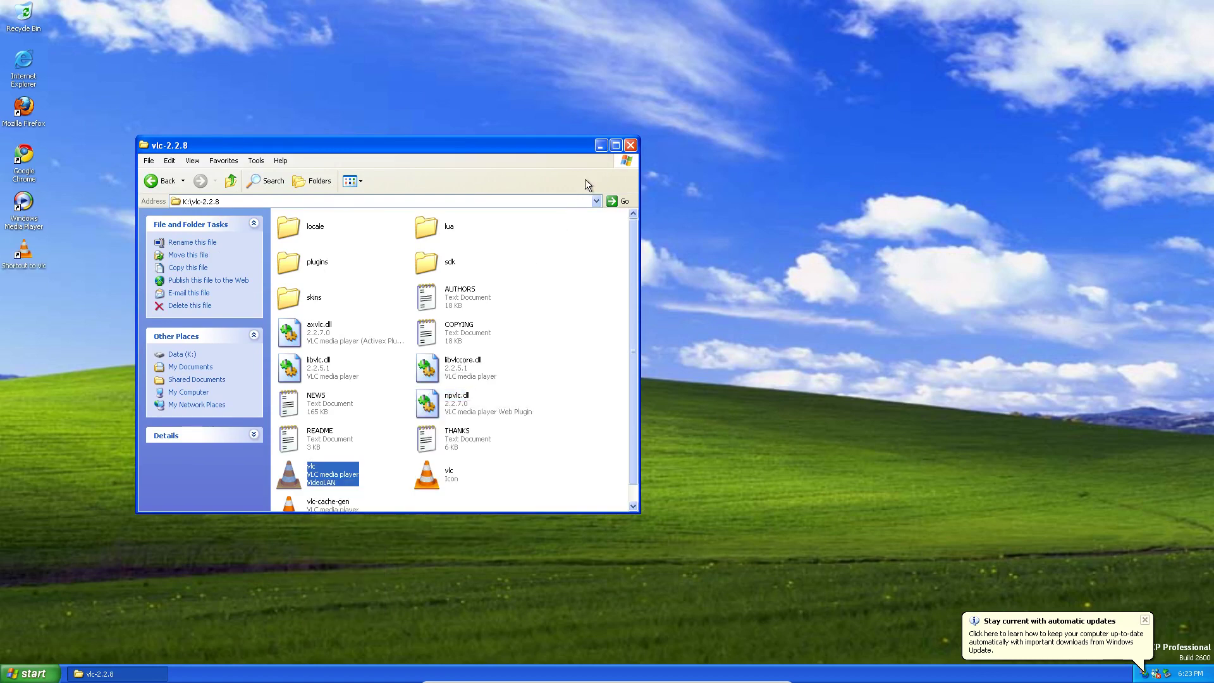
Close the vlc-2.2.8 folder and rename the new desktop shortcut as VLC media player.
{"action": "left_click", "coordinate": [630, 145]}
{"action": "key", "text": "F2"}
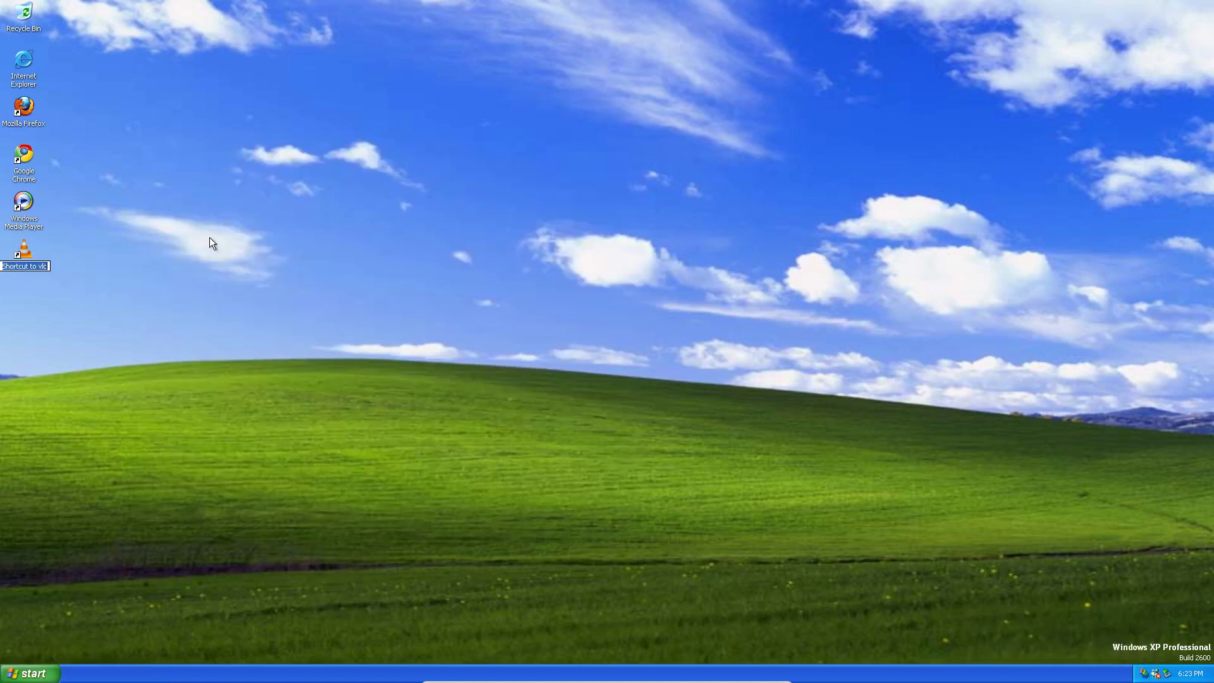
{"action": "type", "text": "VLC media player"}
{"action": "key", "text": "Return"}
{"action": "left_click", "coordinate": [392, 194]}
{"action": "left_click_drag", "start_coordinate": [369, 118], "coordinate": [802, 326]}
{"action": "left_click_drag", "start_coordinate": [901, 120], "coordinate": [443, 190]}
{"action": "left_click_drag", "start_coordinate": [435, 92], "coordinate": [865, 519]}
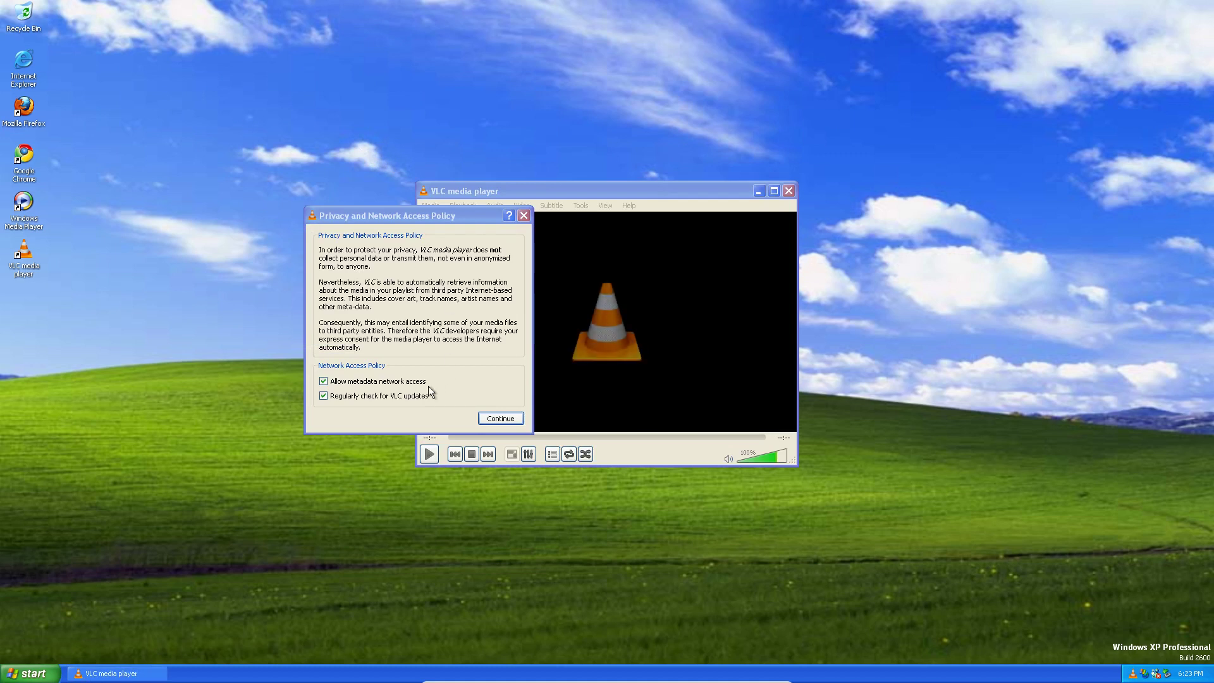
Disable regular VLC update checks, accept the network policy, and show VLC's About window clear of the player.
{"action": "left_click", "coordinate": [384, 397]}
{"action": "left_click", "coordinate": [499, 420]}
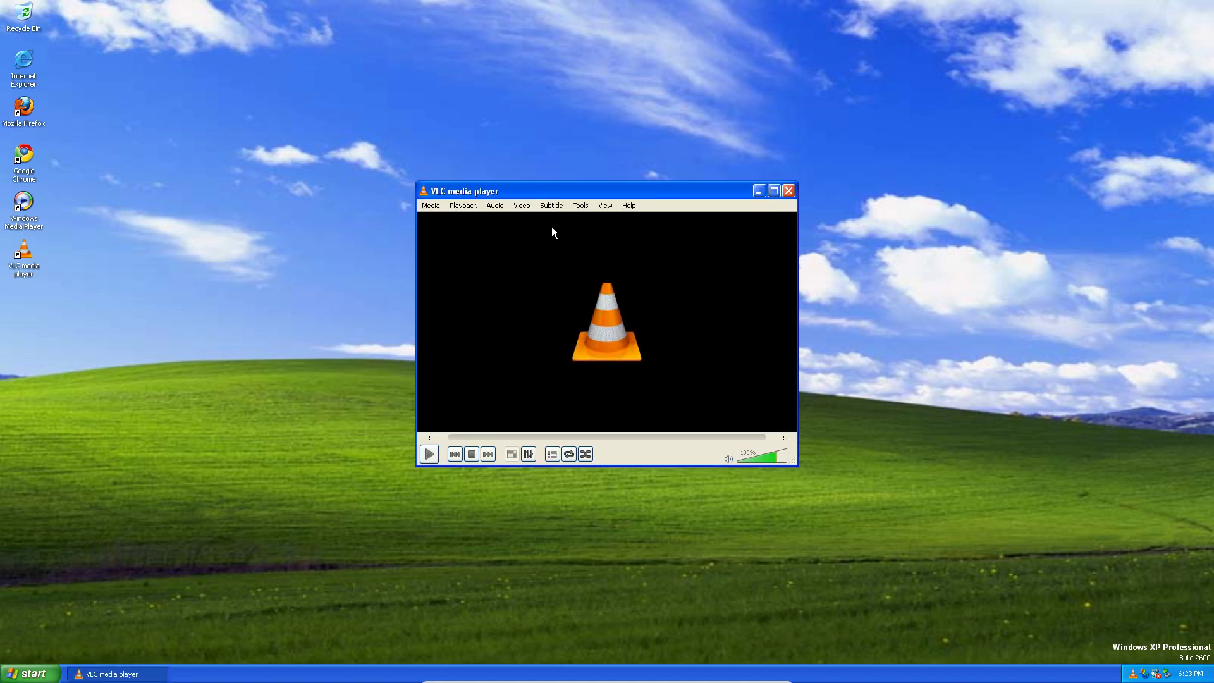
{"action": "left_click", "coordinate": [621, 206]}
{"action": "left_click", "coordinate": [637, 248]}
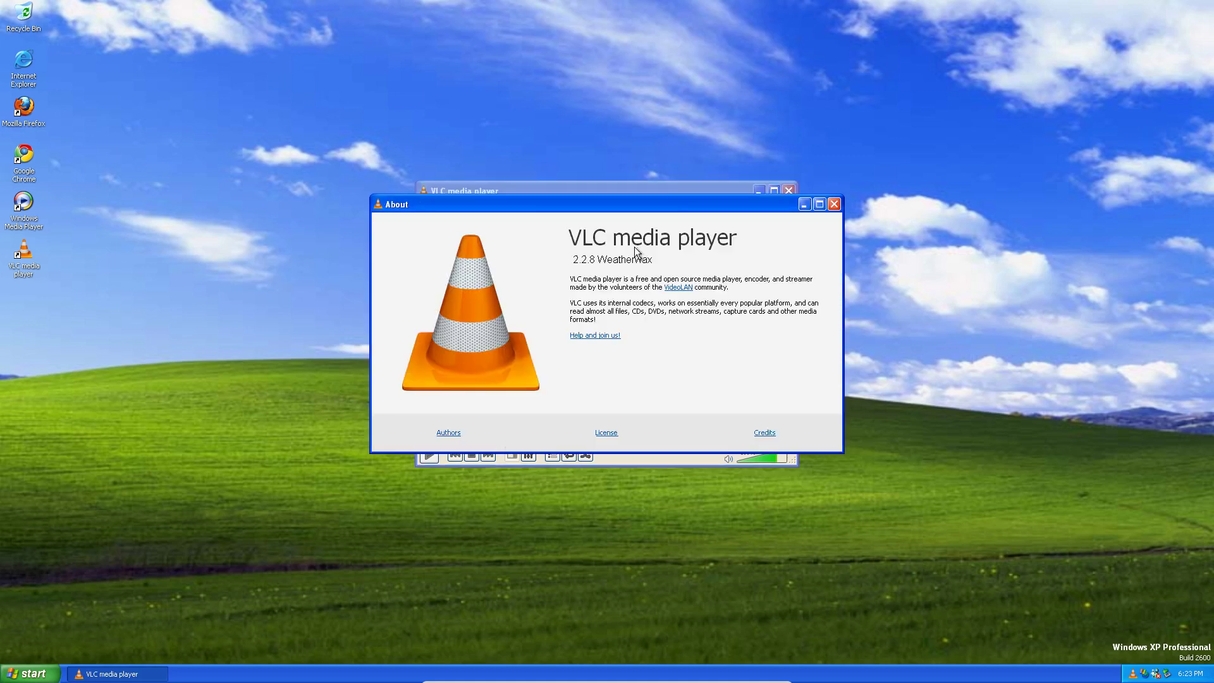
{"action": "left_click_drag", "start_coordinate": [594, 213], "coordinate": [946, 386]}
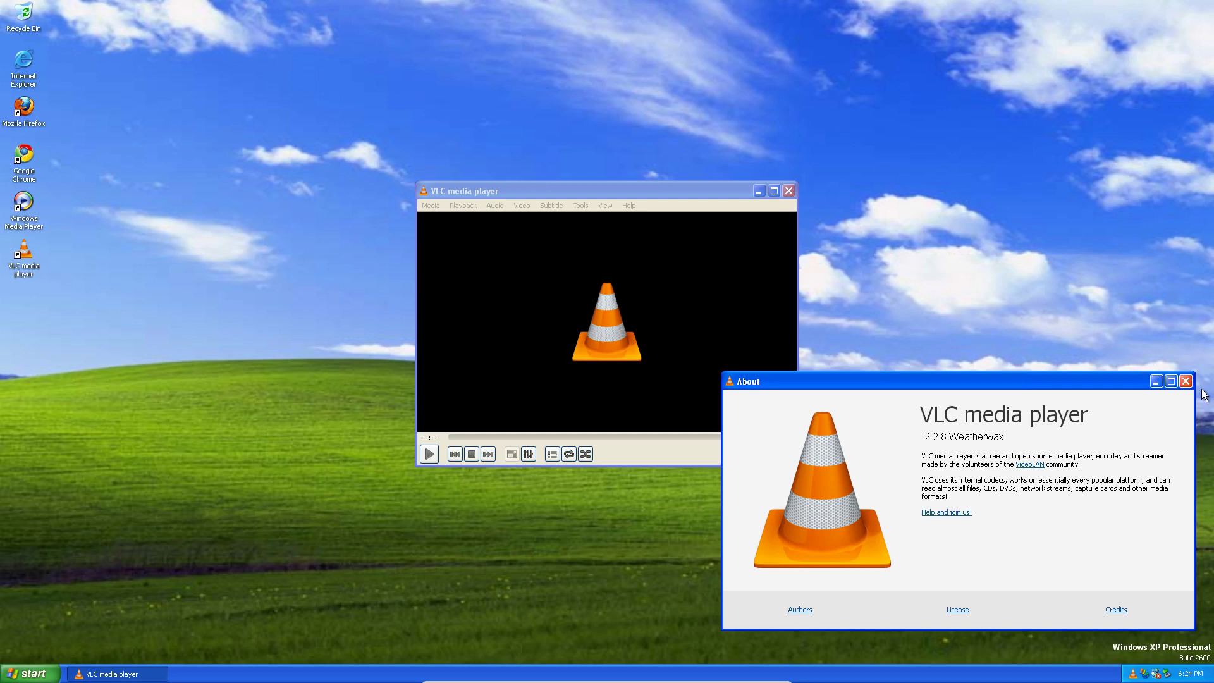
Run winver to display the Windows version information.
{"action": "left_click", "coordinate": [19, 675]}
{"action": "left_click", "coordinate": [201, 614]}
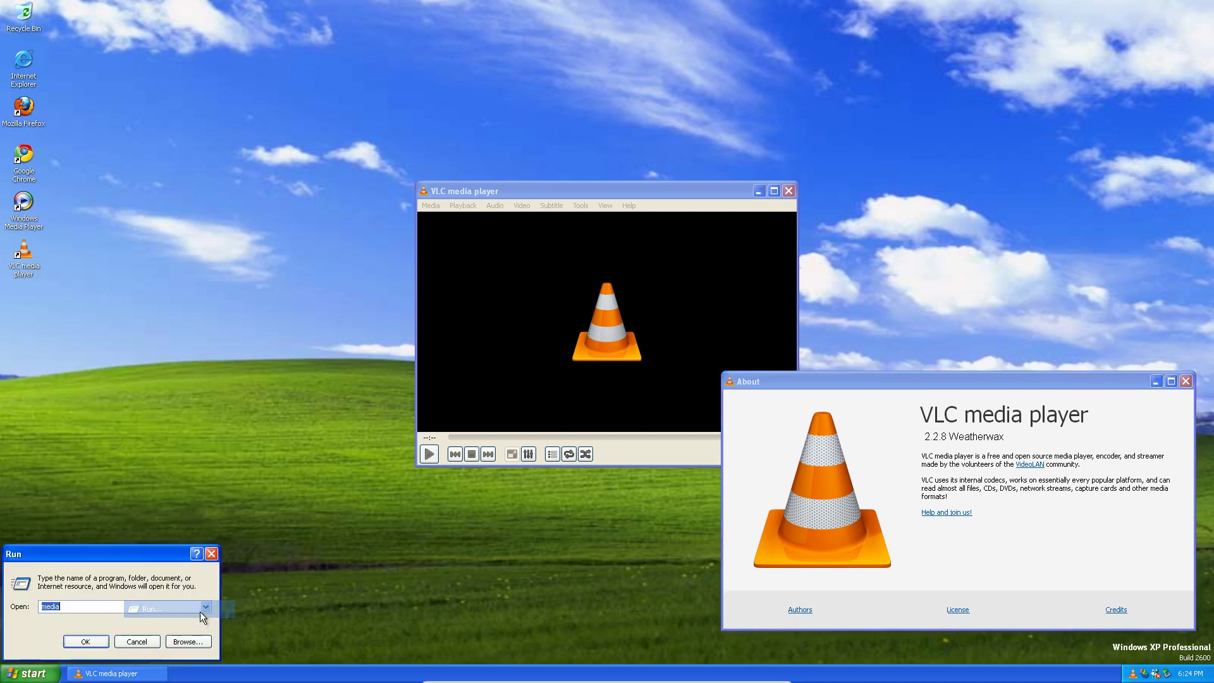
{"action": "type", "text": "winver"}
{"action": "key", "text": "Return"}
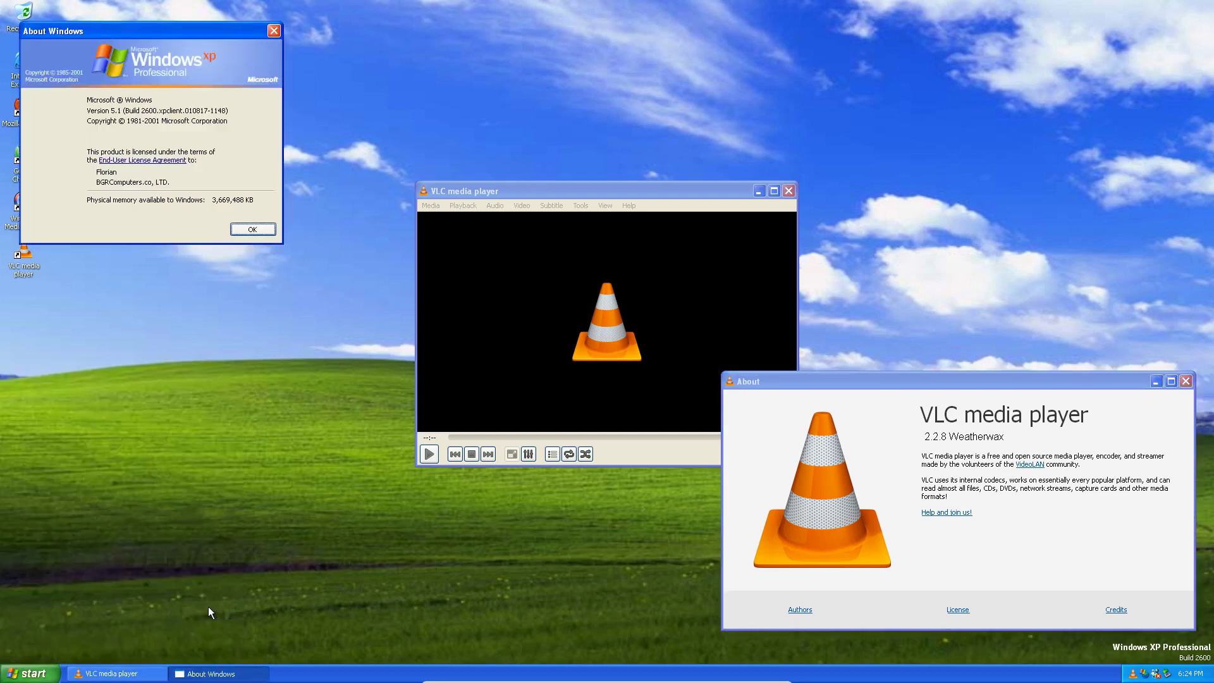
Run sysdm.cpl to display the general System Properties.
{"action": "left_click", "coordinate": [29, 673]}
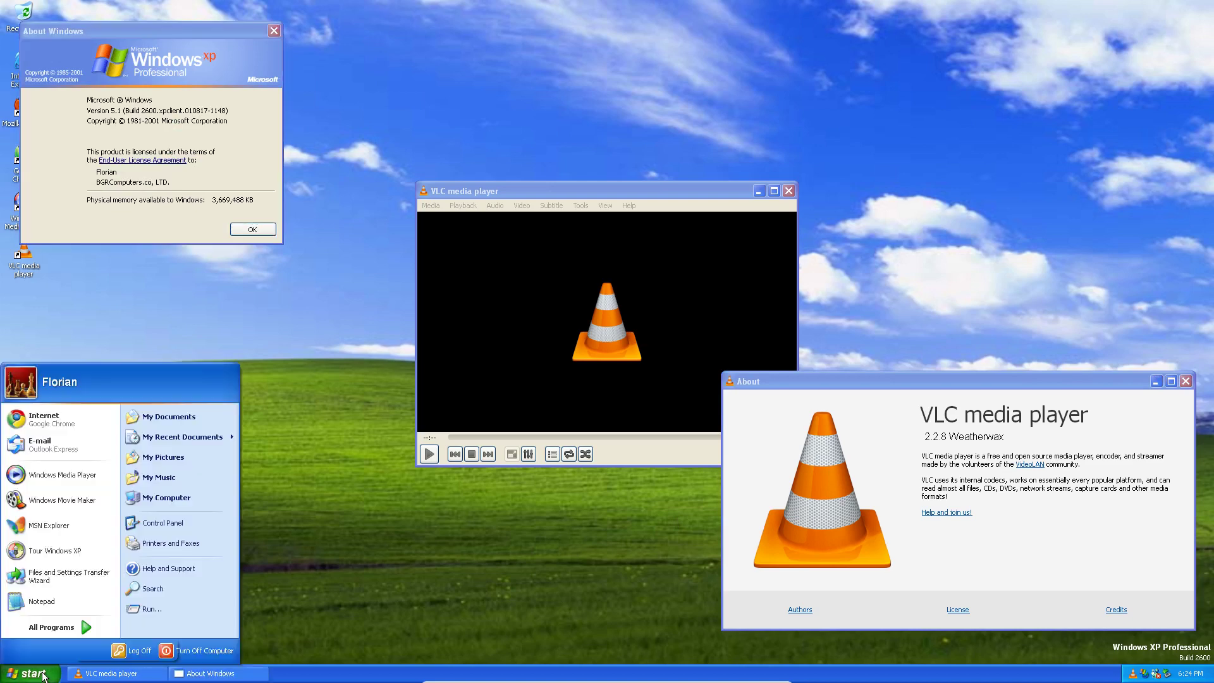
{"action": "left_click", "coordinate": [156, 612]}
{"action": "type", "text": "sysdm"}
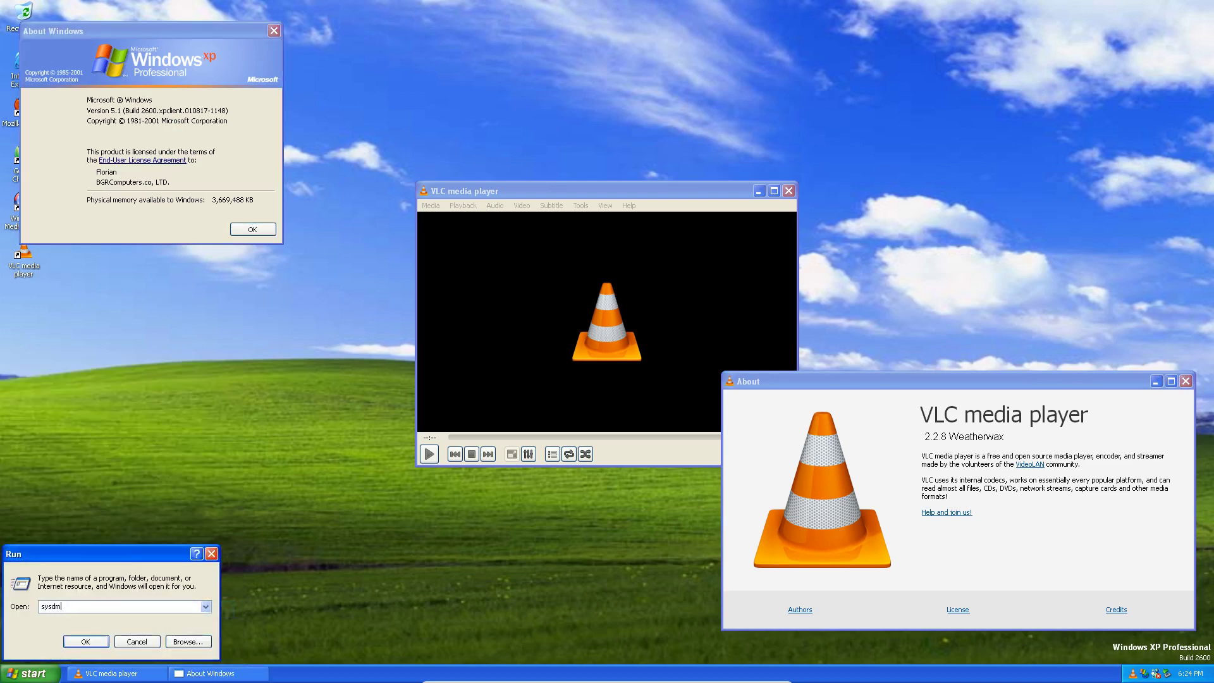
{"action": "type", "text": ".cpl"}
{"action": "key", "text": "Return"}
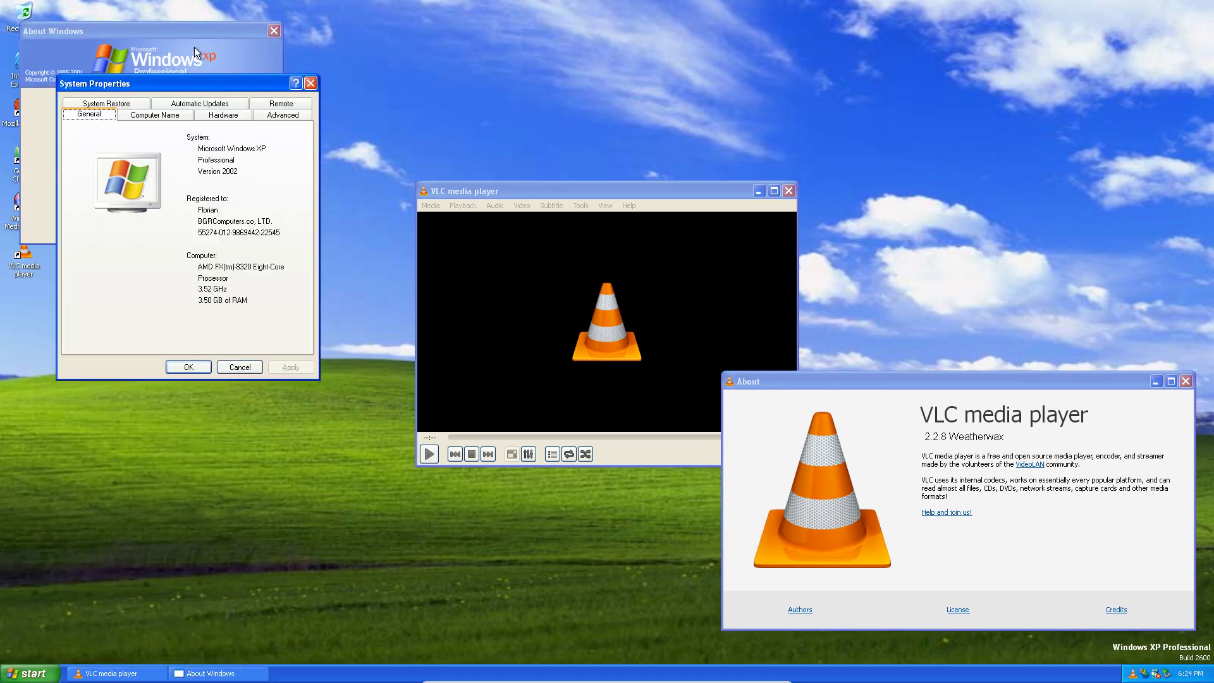
Spread the About Windows and System Properties windows apart so both can be read without overlapping.
{"action": "left_click_drag", "start_coordinate": [195, 46], "coordinate": [983, 106]}
{"action": "left_click_drag", "start_coordinate": [208, 88], "coordinate": [262, 336]}
{"action": "left_click_drag", "start_coordinate": [906, 103], "coordinate": [998, 71]}
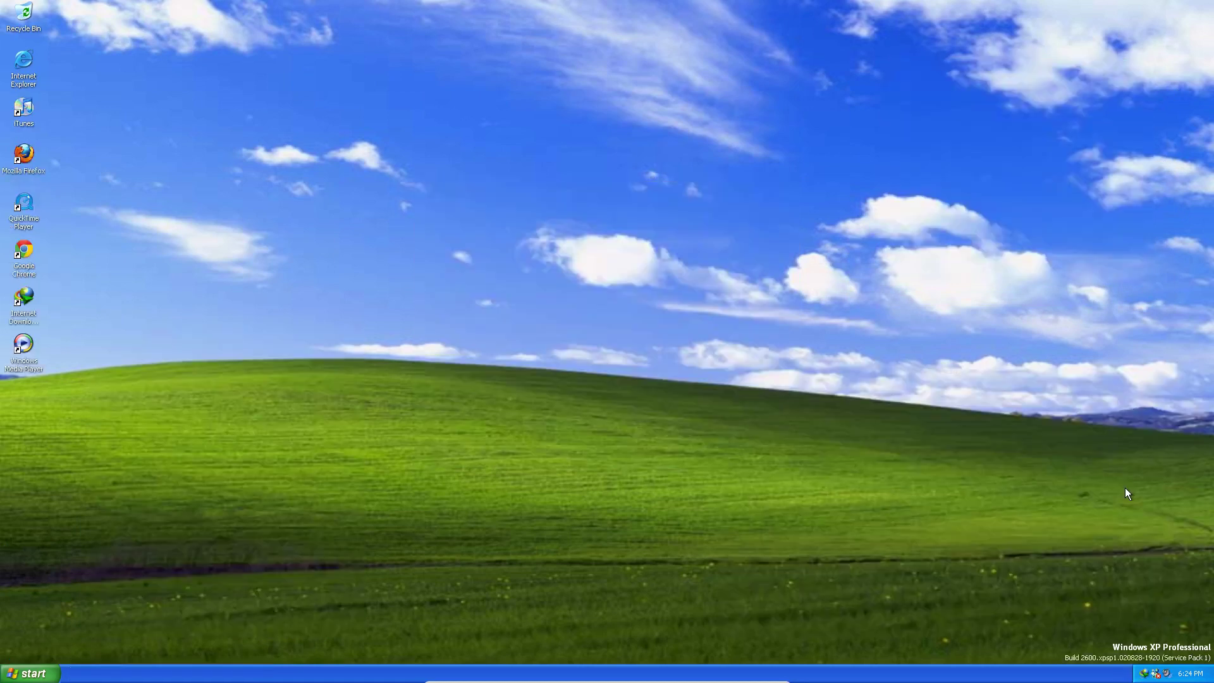
Open the vlc-3.0.18-win32.7z archive from the Downloads3 (D:) drive in 7-Zip.
{"action": "left_click", "coordinate": [38, 673]}
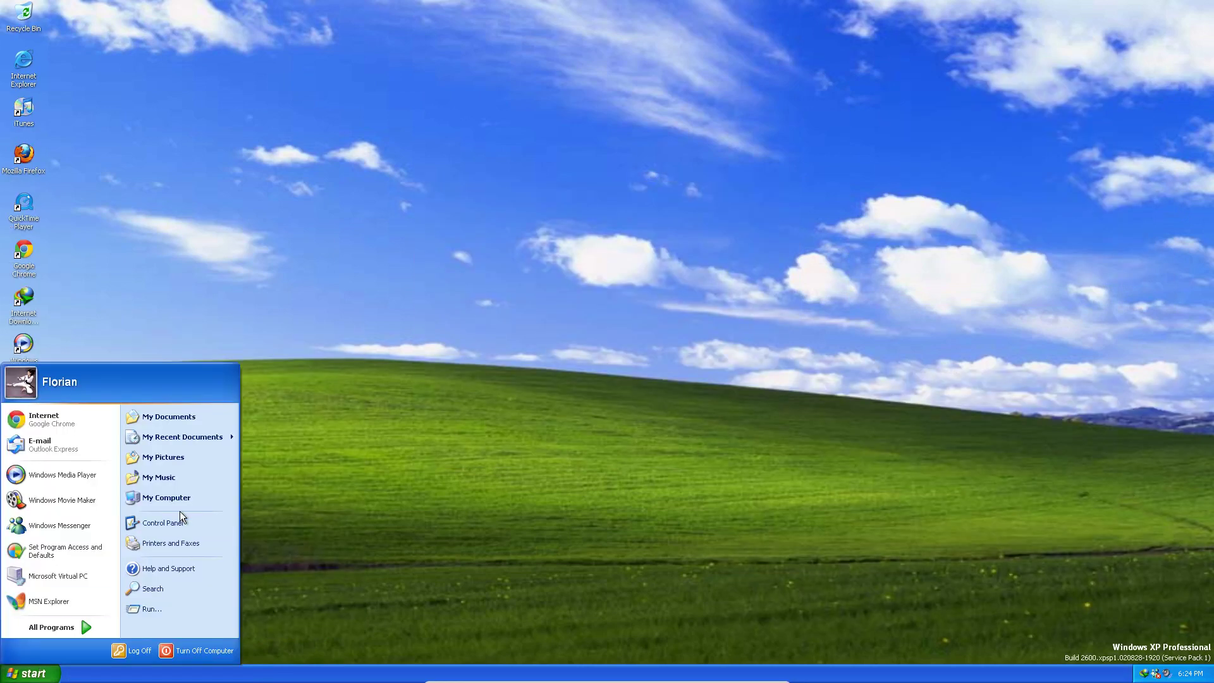
{"action": "left_click", "coordinate": [181, 501]}
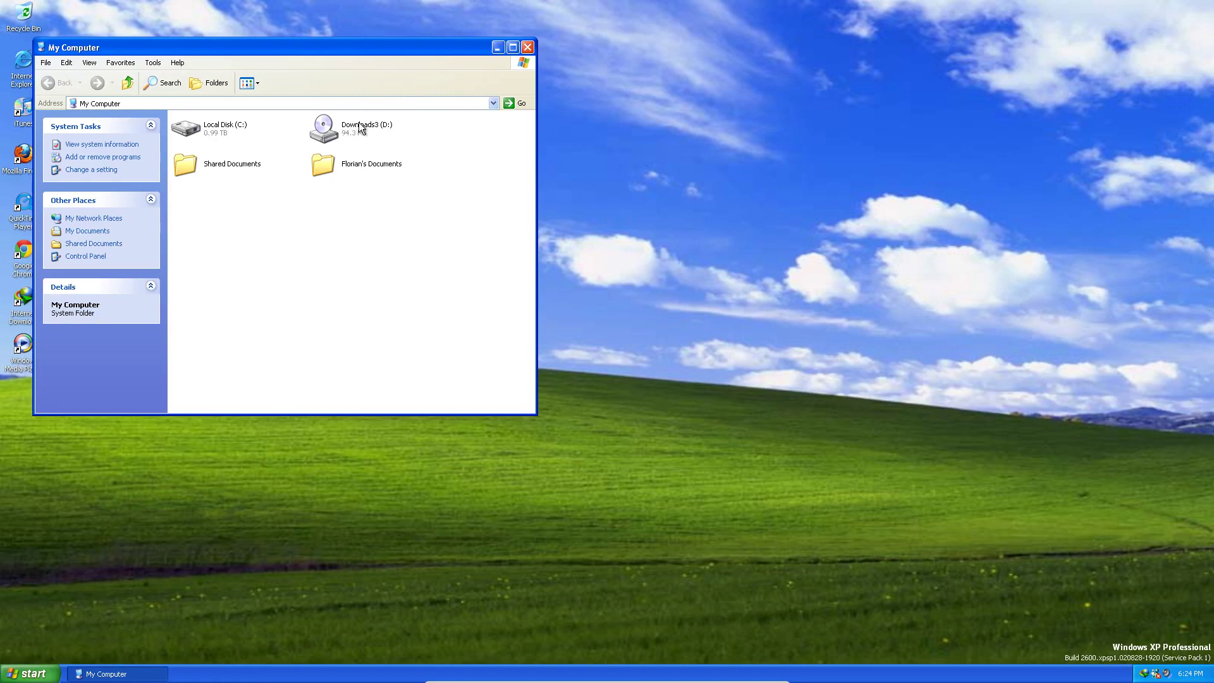
{"action": "double_click", "coordinate": [363, 123]}
{"action": "right_click", "coordinate": [226, 167]}
{"action": "mouse_move", "coordinate": [265, 179]}
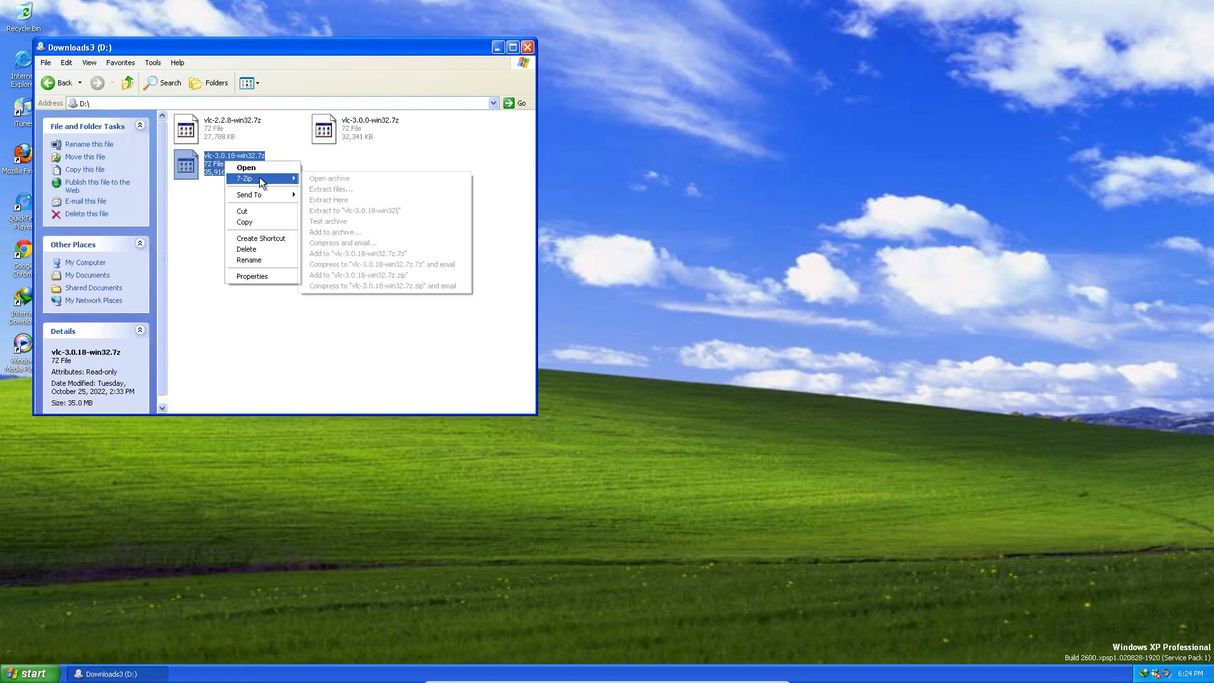
{"action": "left_click", "coordinate": [336, 180]}
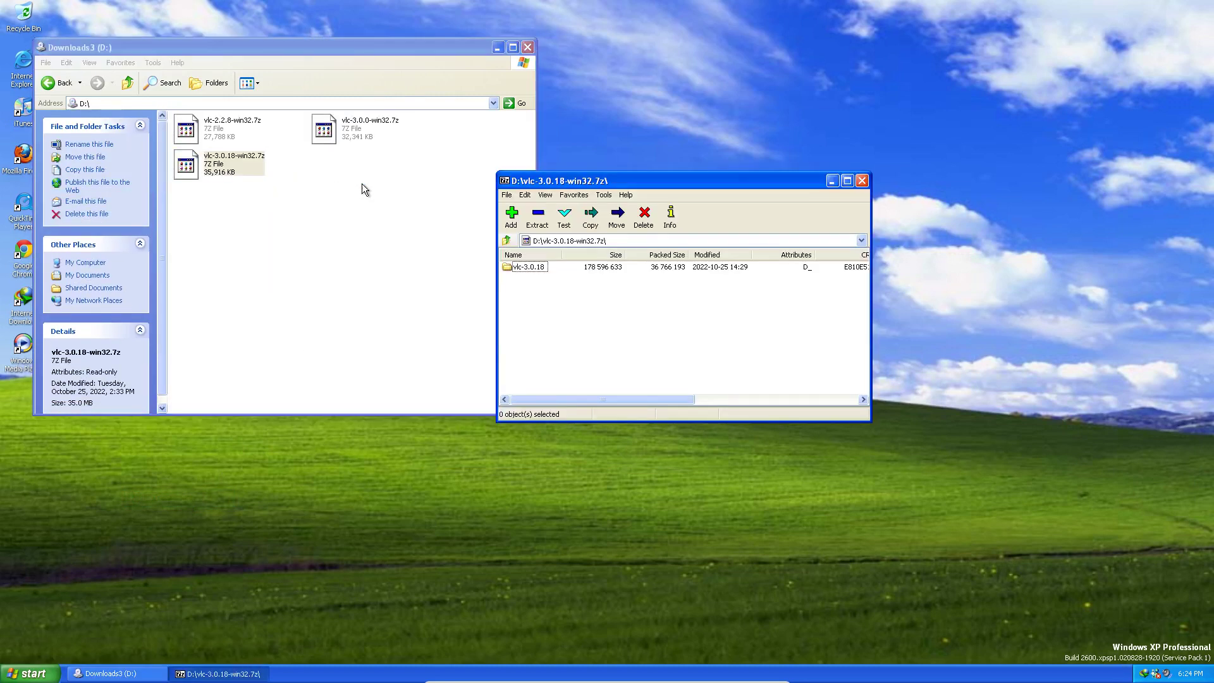
Extract the vlc-3.0.18 folder to C:\ and close the archive and drive windows when it finishes.
{"action": "left_click", "coordinate": [538, 217]}
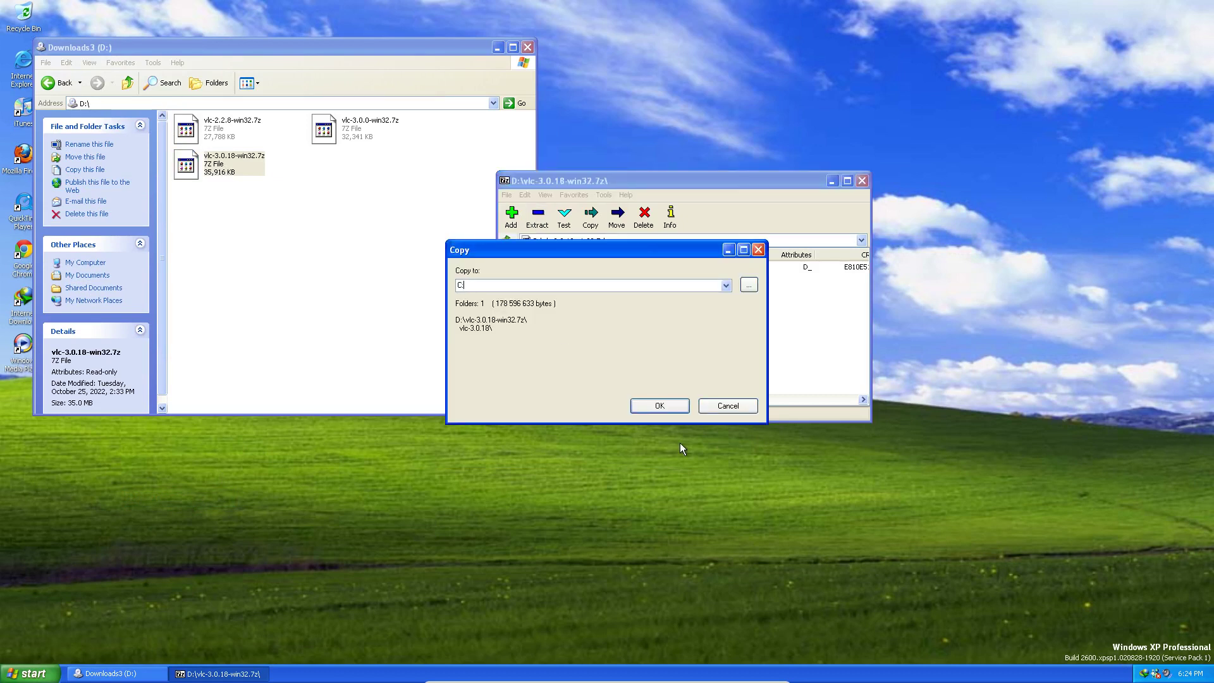
{"action": "type", "text": "C:\\"}
{"action": "key", "text": "Return"}
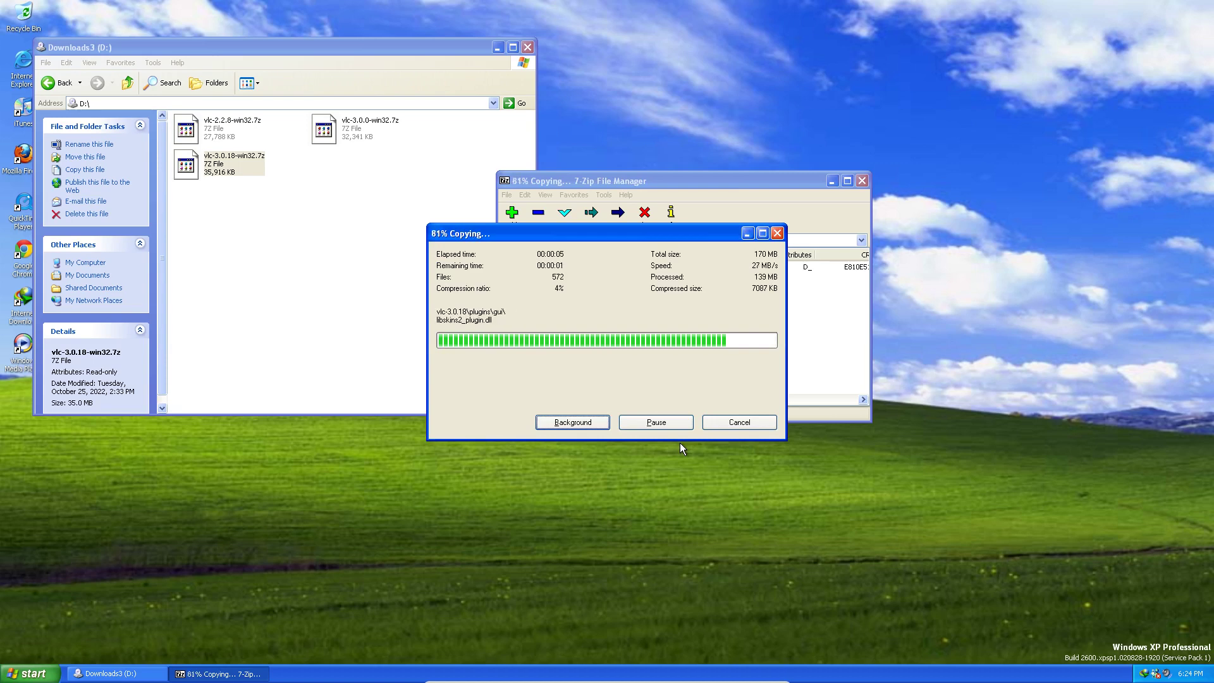
{"action": "left_click", "coordinate": [862, 182]}
{"action": "left_click", "coordinate": [527, 48]}
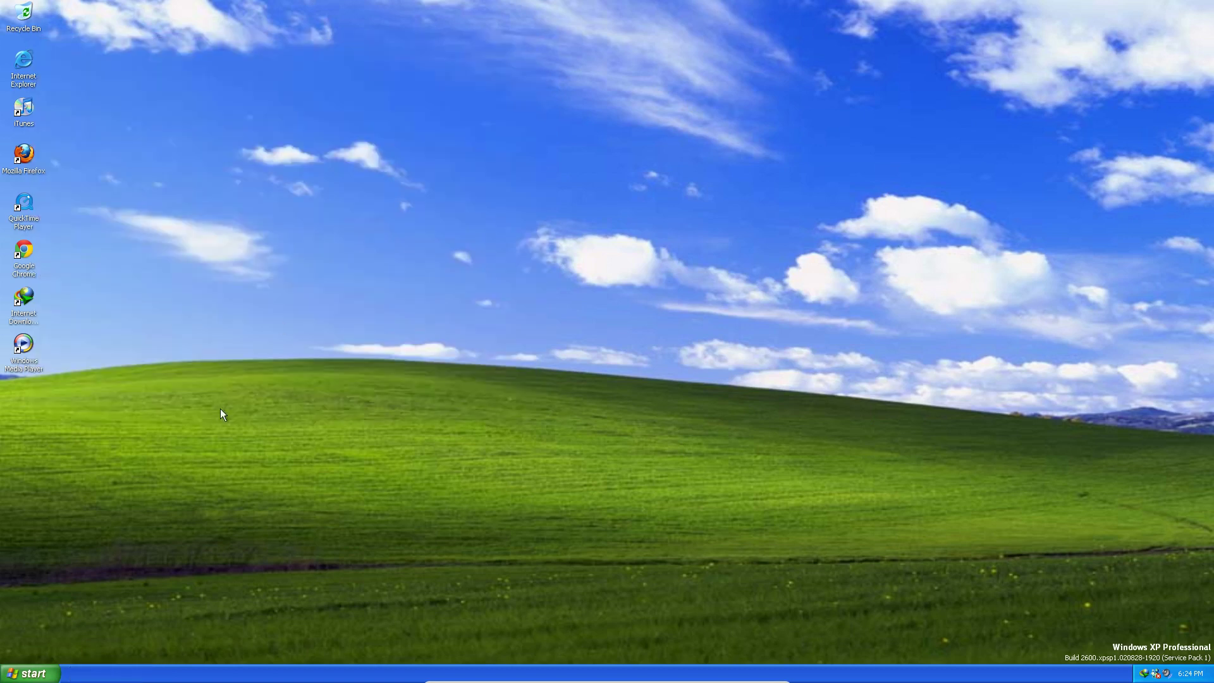
Open the vlc-3.0.18 folder on Local Disk (C:) and create a desktop shortcut to the vlc application.
{"action": "left_click", "coordinate": [28, 671]}
{"action": "left_click", "coordinate": [188, 498]}
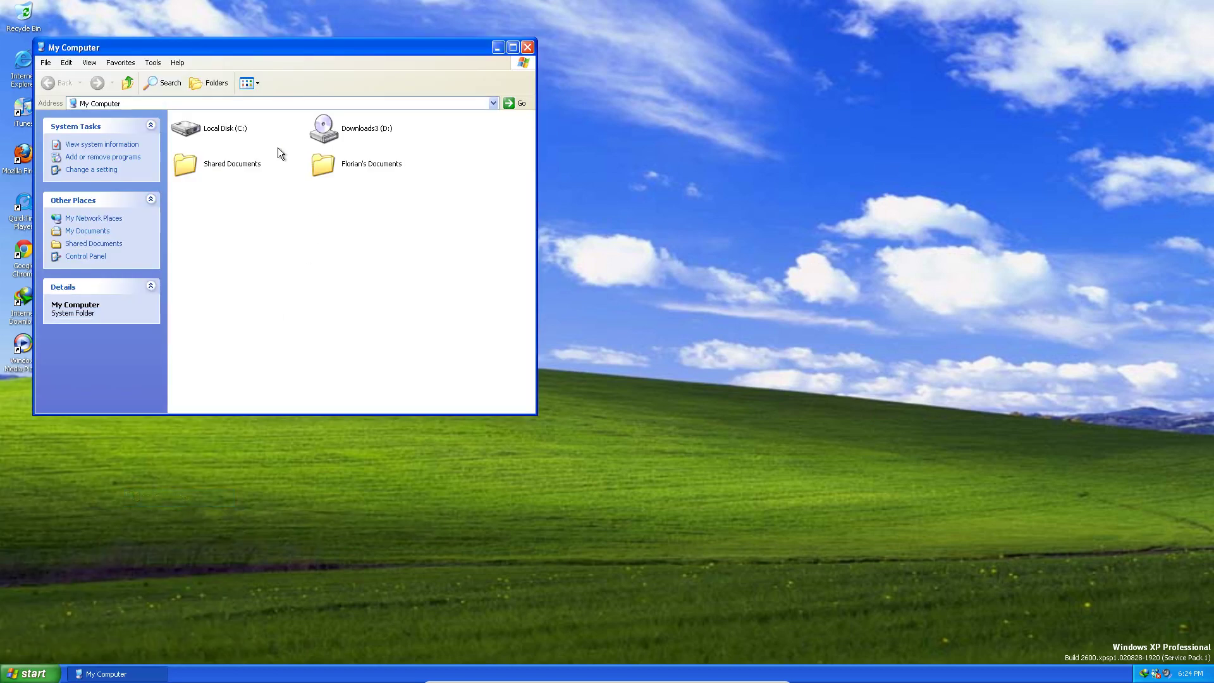
{"action": "double_click", "coordinate": [225, 128]}
{"action": "double_click", "coordinate": [342, 166]}
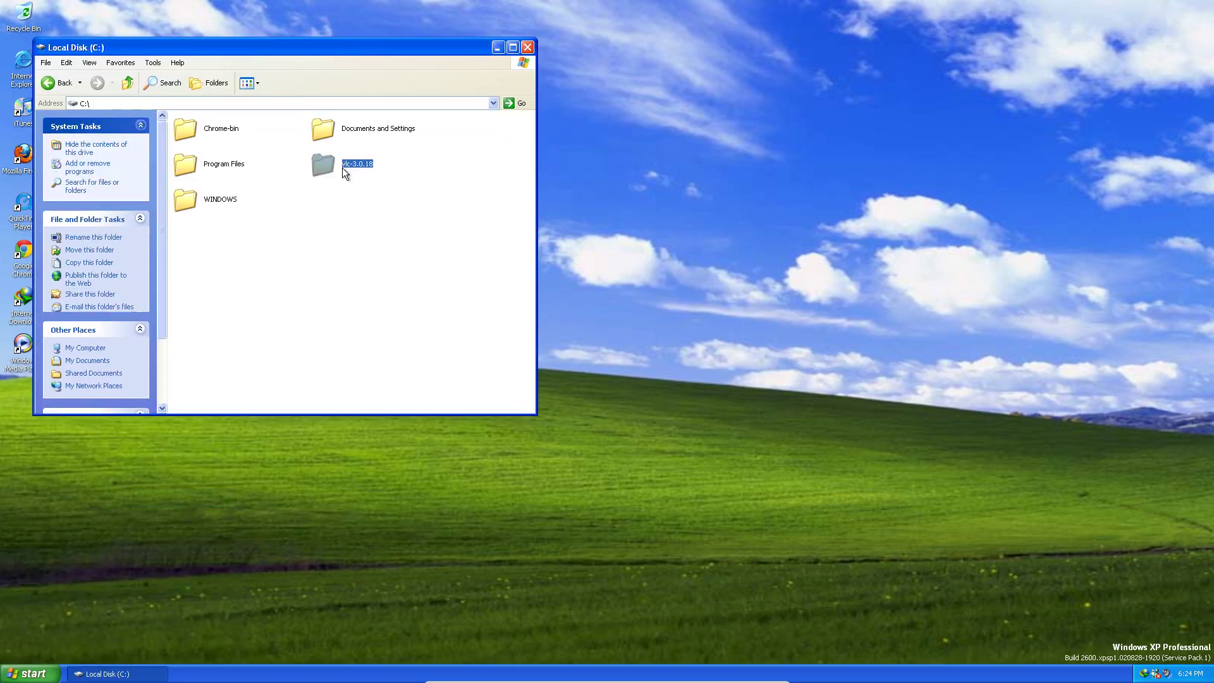
{"action": "scroll", "coordinate": [368, 254], "scroll_direction": "down", "scroll_amount": 2}
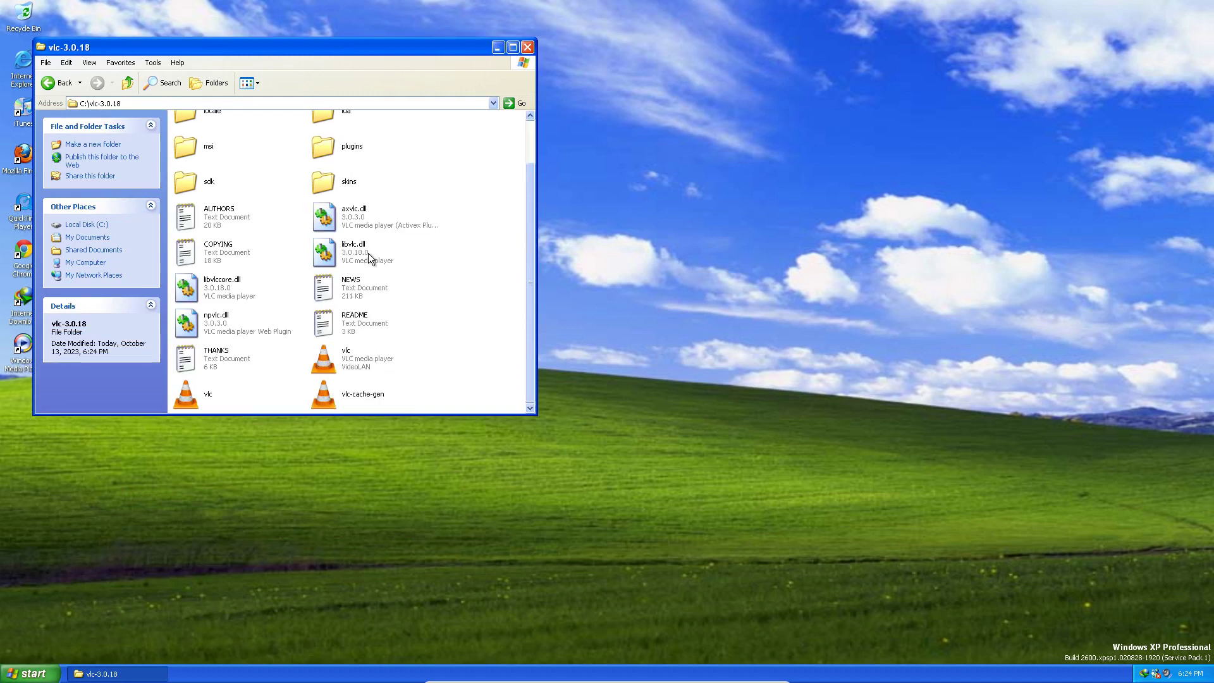
{"action": "right_click", "coordinate": [356, 359]}
{"action": "mouse_move", "coordinate": [408, 415]}
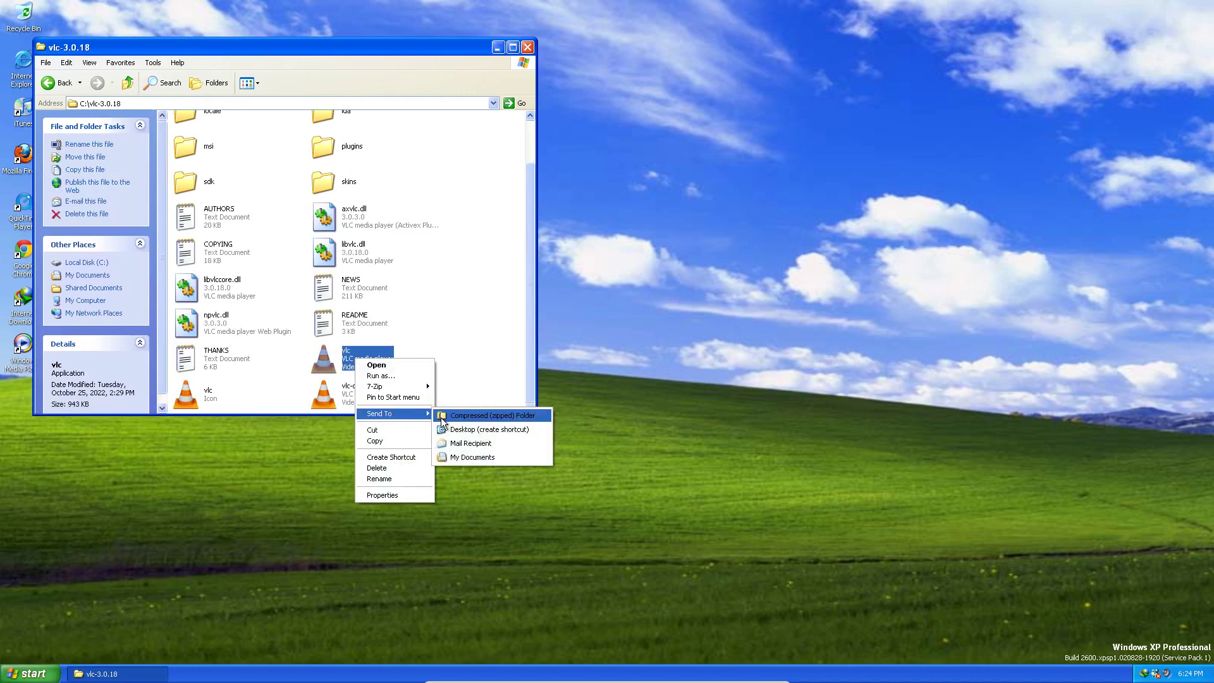
{"action": "left_click", "coordinate": [485, 430]}
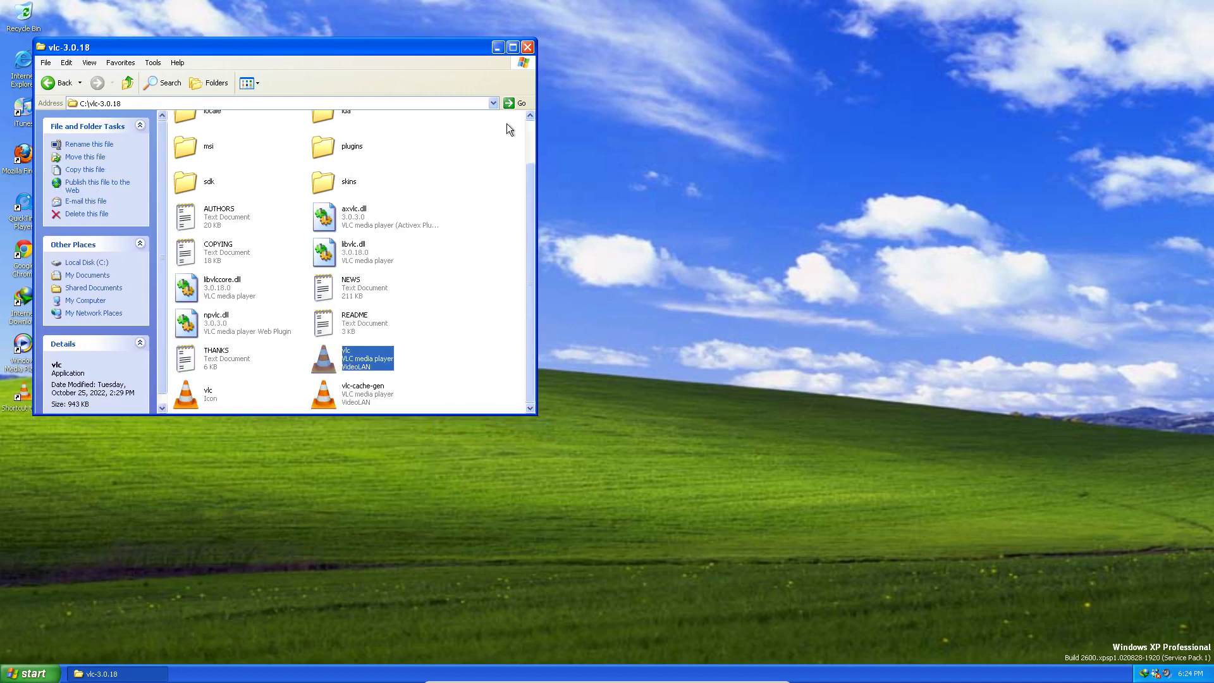
Close the vlc-3.0.18 folder and rename its desktop shortcut as VLC media player.
{"action": "left_click", "coordinate": [524, 48]}
{"action": "left_click", "coordinate": [39, 408]}
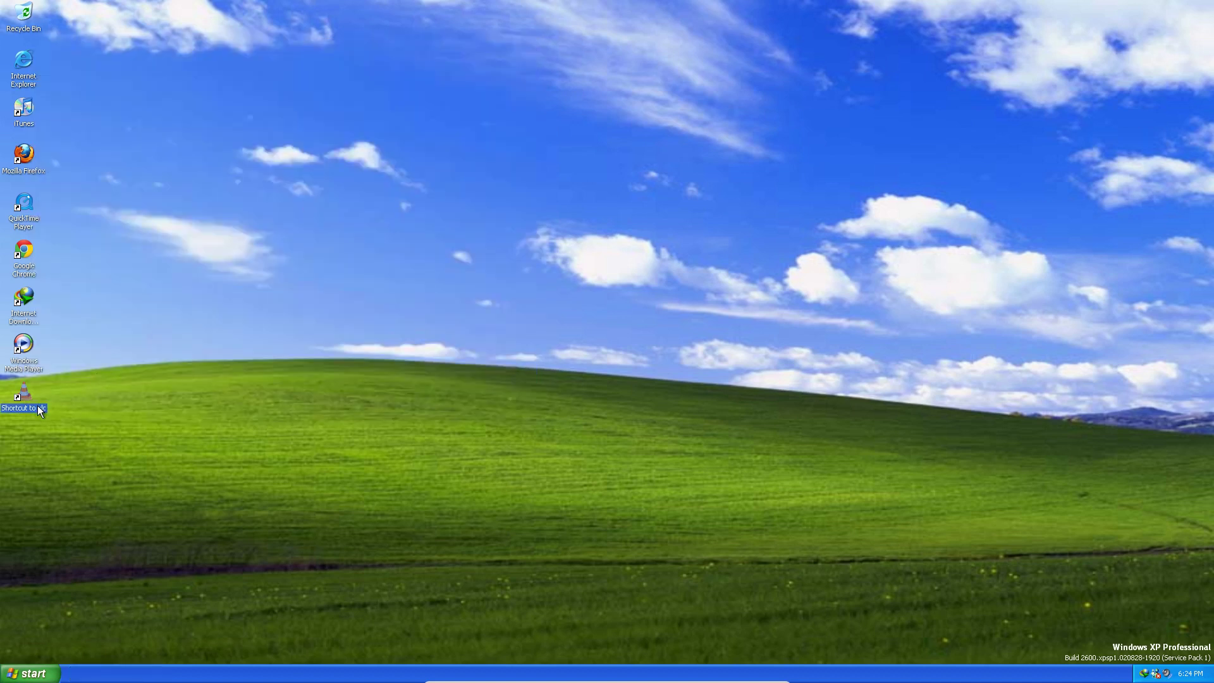
{"action": "type", "text": "vLC media player"}
{"action": "key", "text": "Return"}
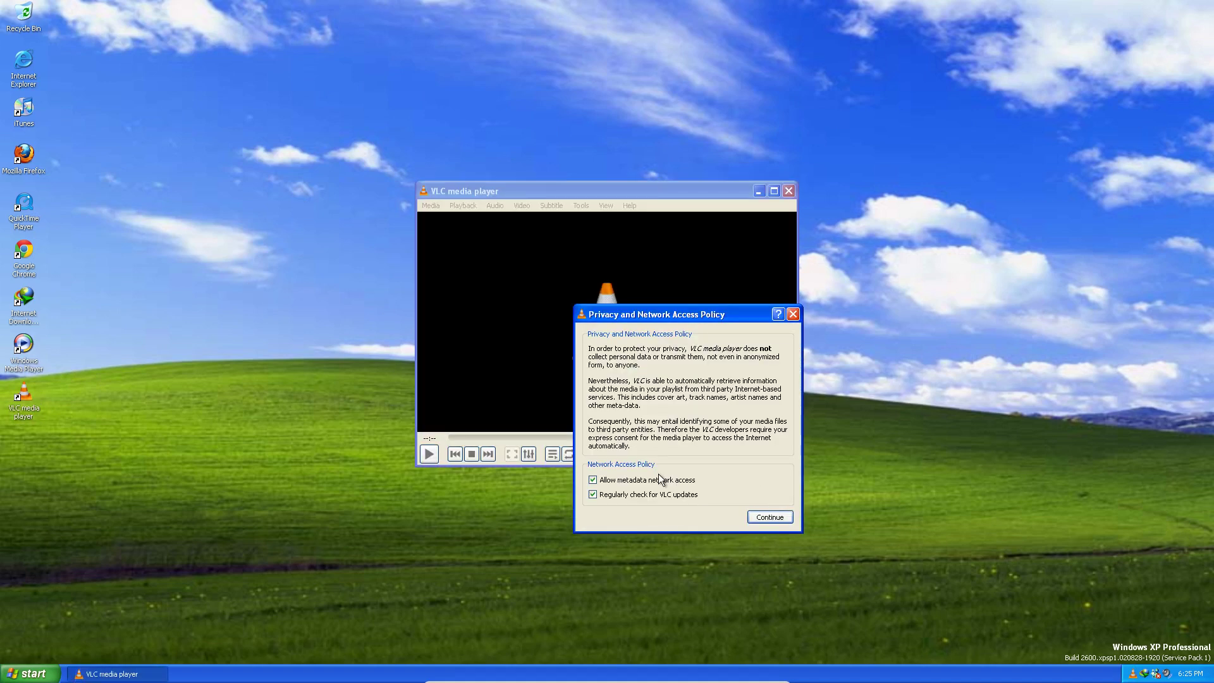
Accept VLC's privacy policy with regular update checks disabled, and show the VLC About window clear of the player's centre.
{"action": "left_click", "coordinate": [662, 494]}
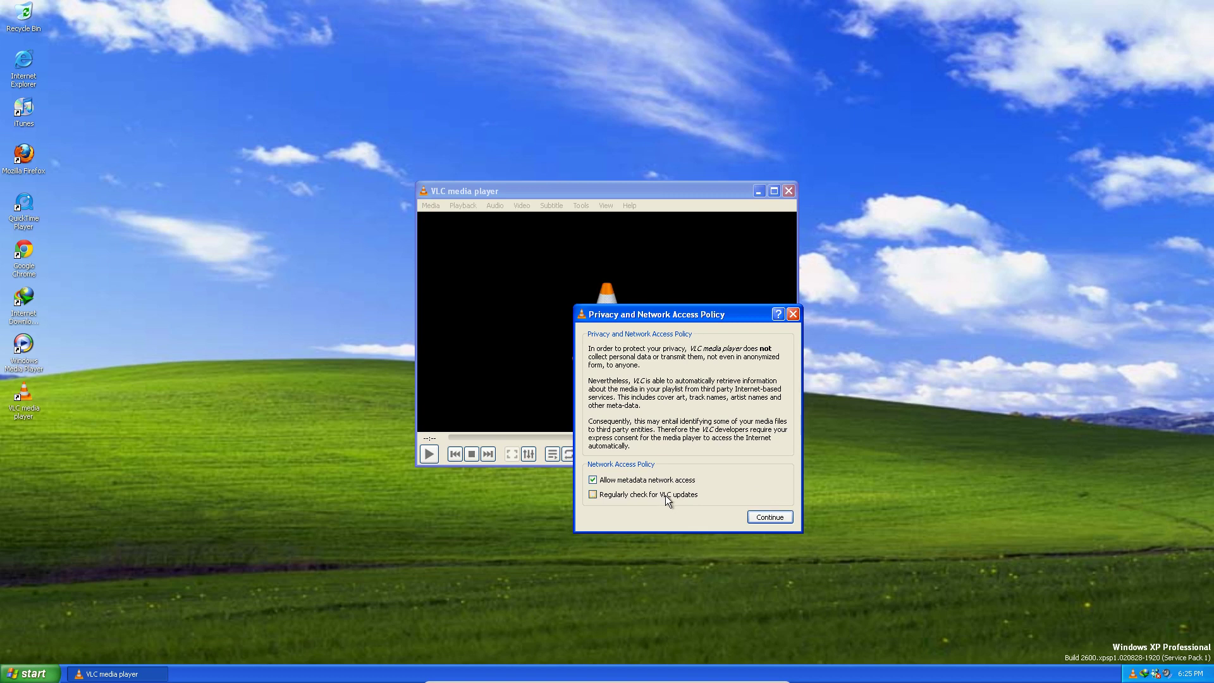
{"action": "left_click", "coordinate": [761, 517]}
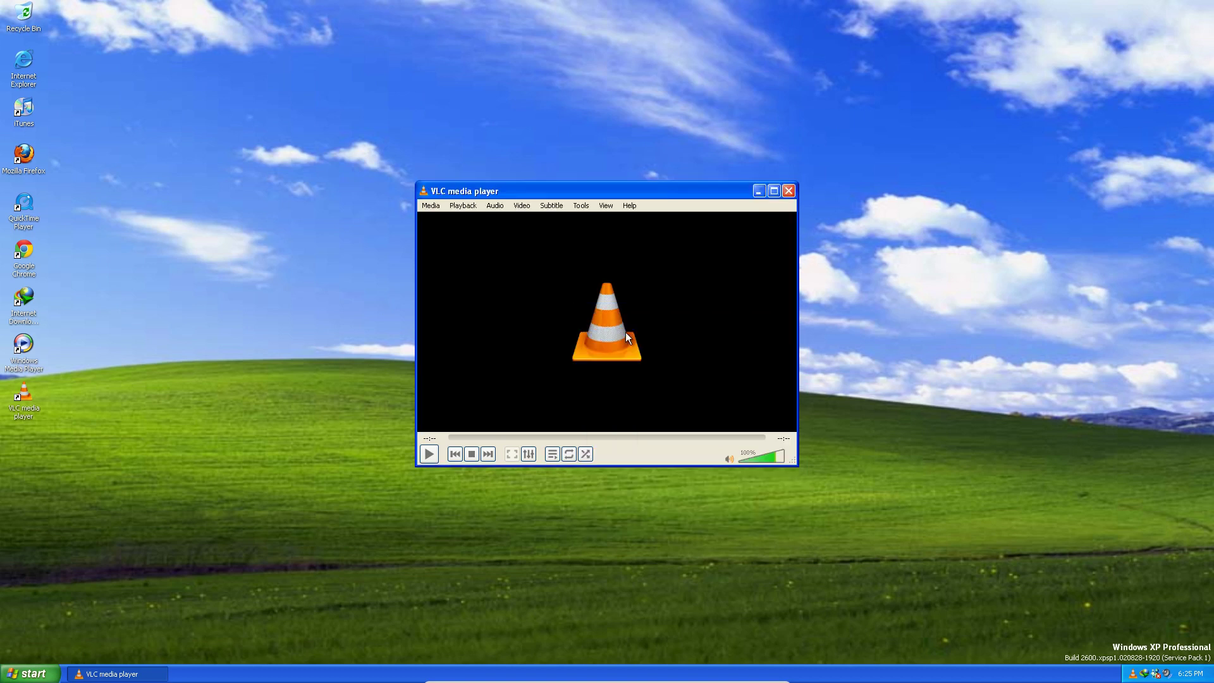
{"action": "left_click", "coordinate": [627, 206]}
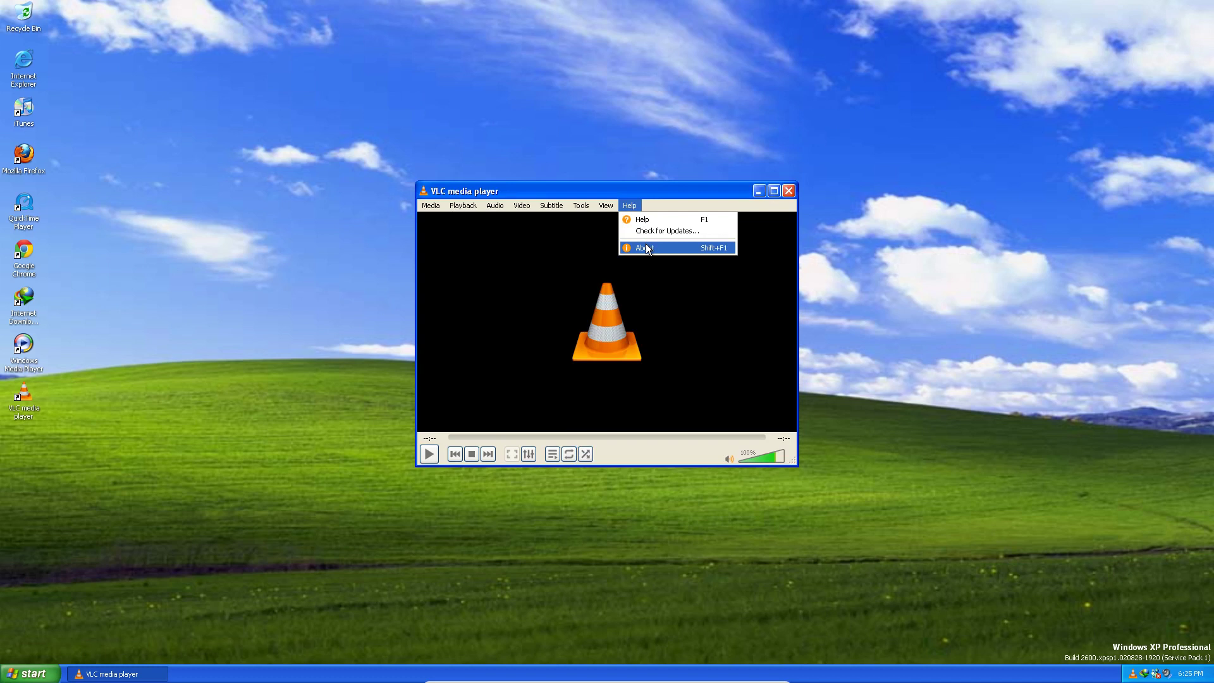
{"action": "left_click", "coordinate": [645, 248]}
{"action": "left_click_drag", "start_coordinate": [610, 201], "coordinate": [947, 379]}
Run winver to show the Windows version information and move its window to the lower-left area of the desktop.
{"action": "left_click", "coordinate": [26, 672]}
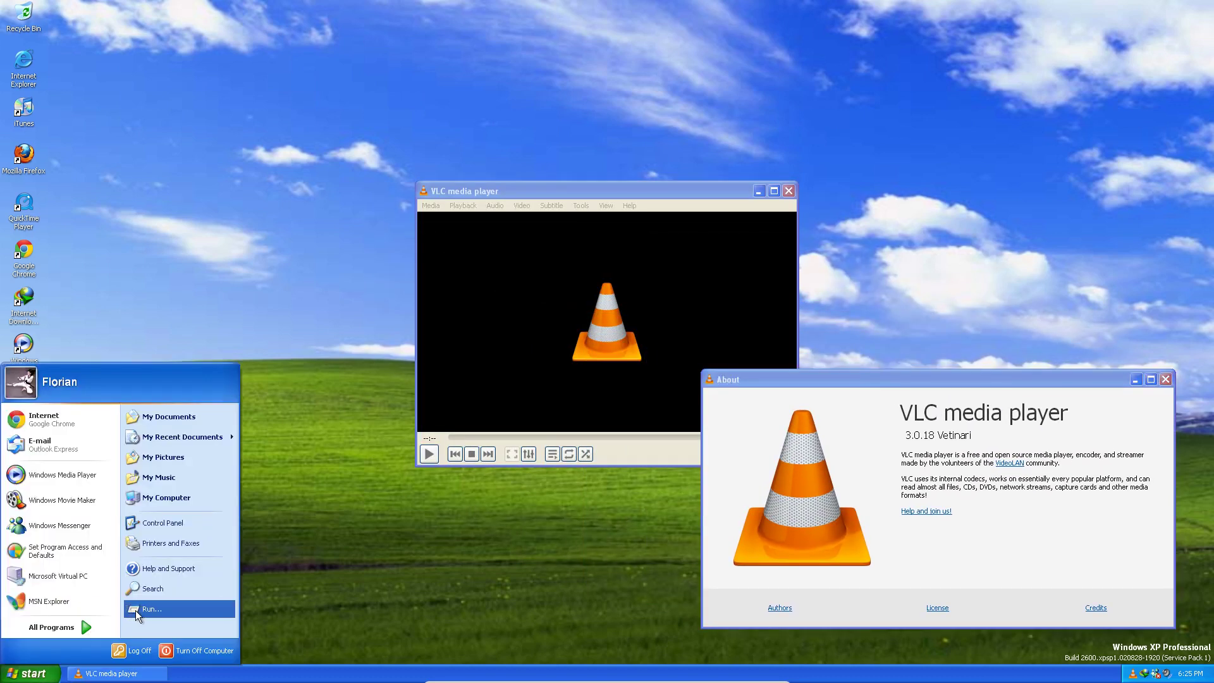
{"action": "left_click", "coordinate": [136, 609]}
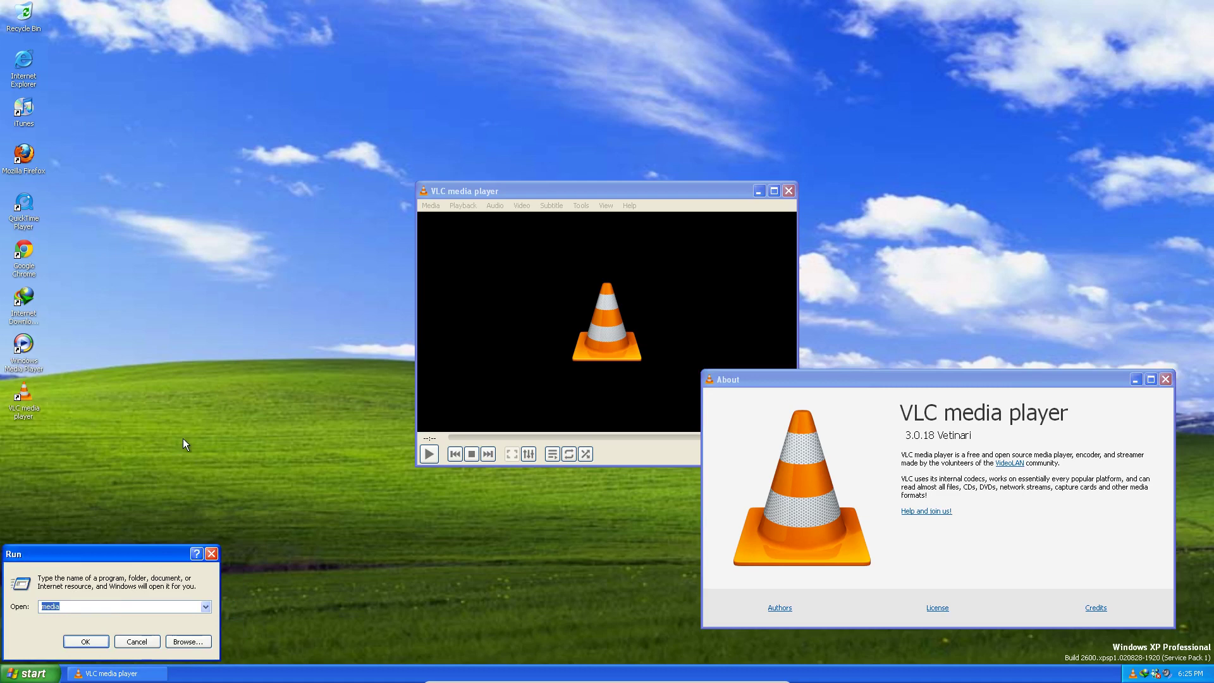
{"action": "type", "text": "winver"}
{"action": "key", "text": "Return"}
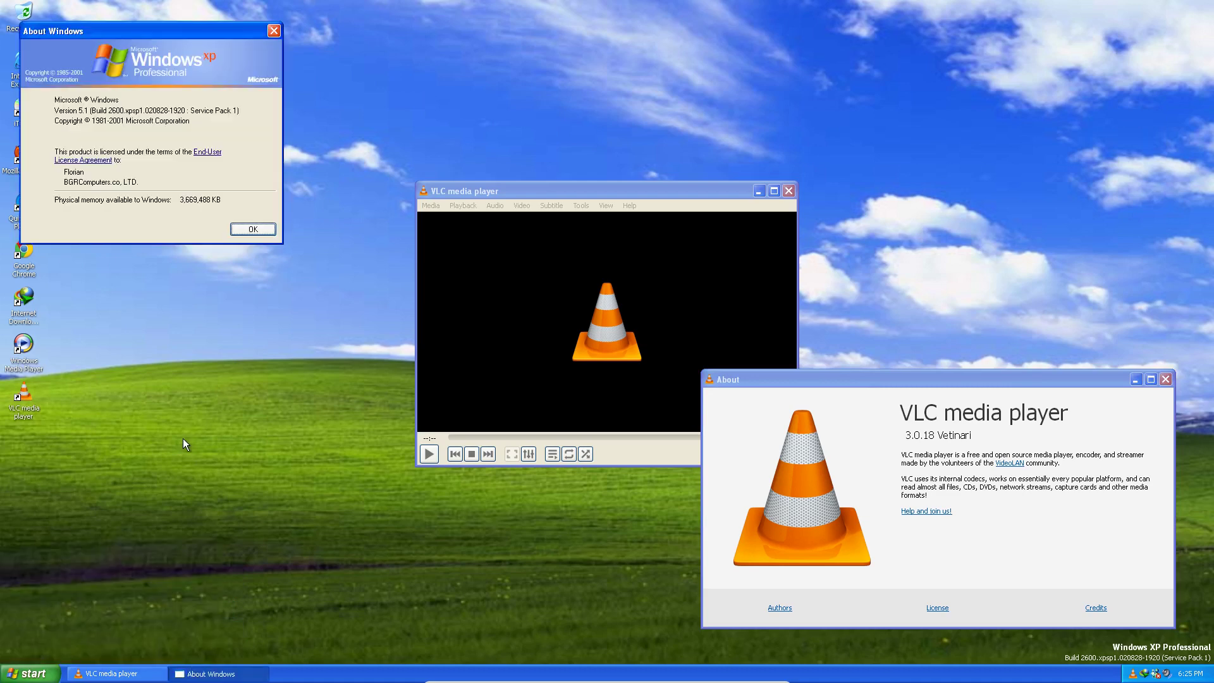
{"action": "left_click_drag", "start_coordinate": [182, 31], "coordinate": [248, 437]}
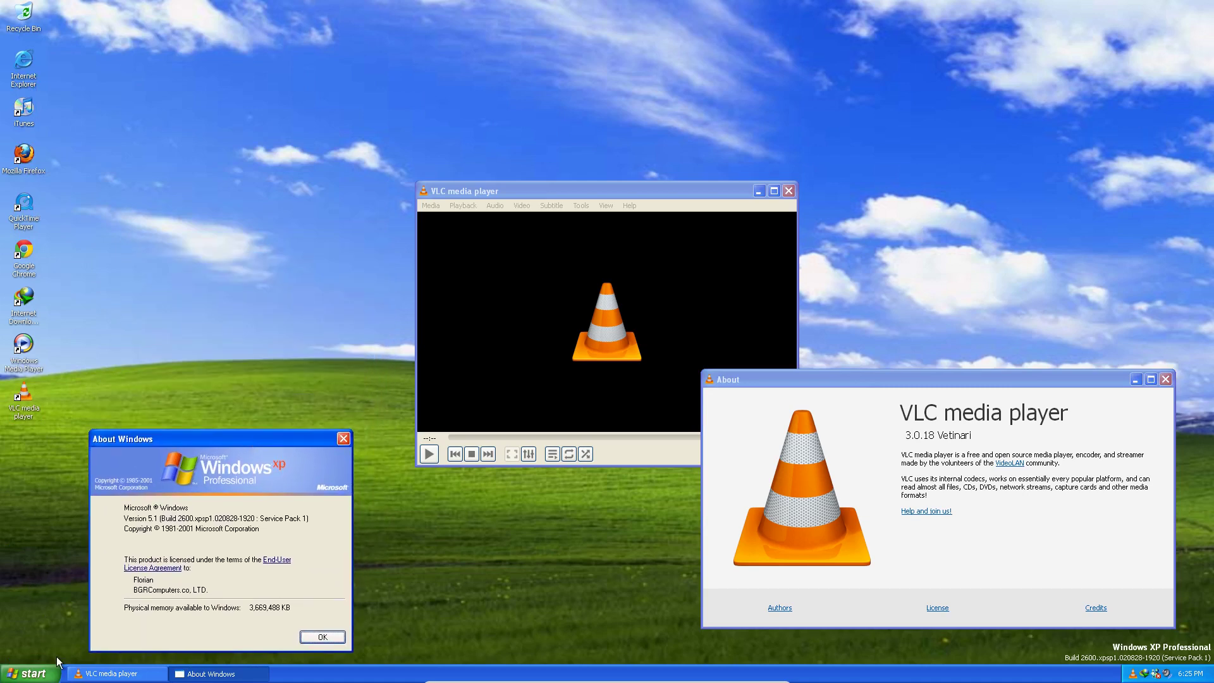
Run sysdm.cpl to show System Properties, placing it on the desktop's lower-left area and About Windows on the upper-right area.
{"action": "left_click", "coordinate": [50, 672]}
{"action": "left_click", "coordinate": [173, 615]}
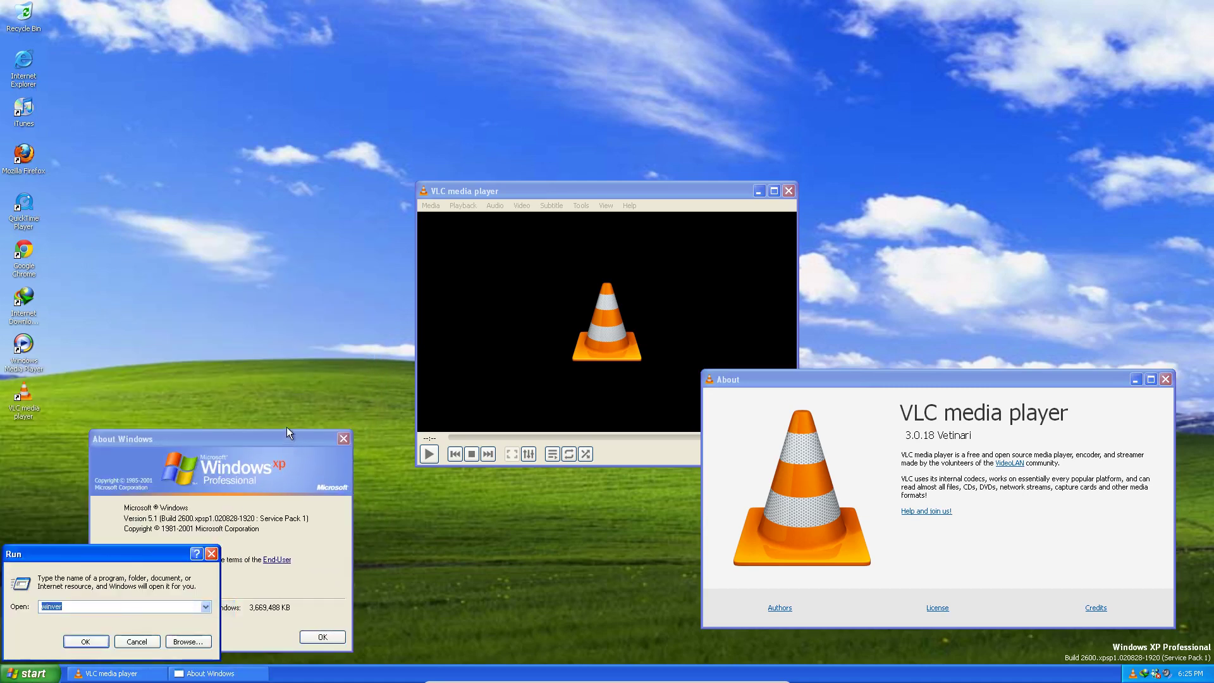
{"action": "type", "text": "sysdm.cpl"}
{"action": "key", "text": "Return"}
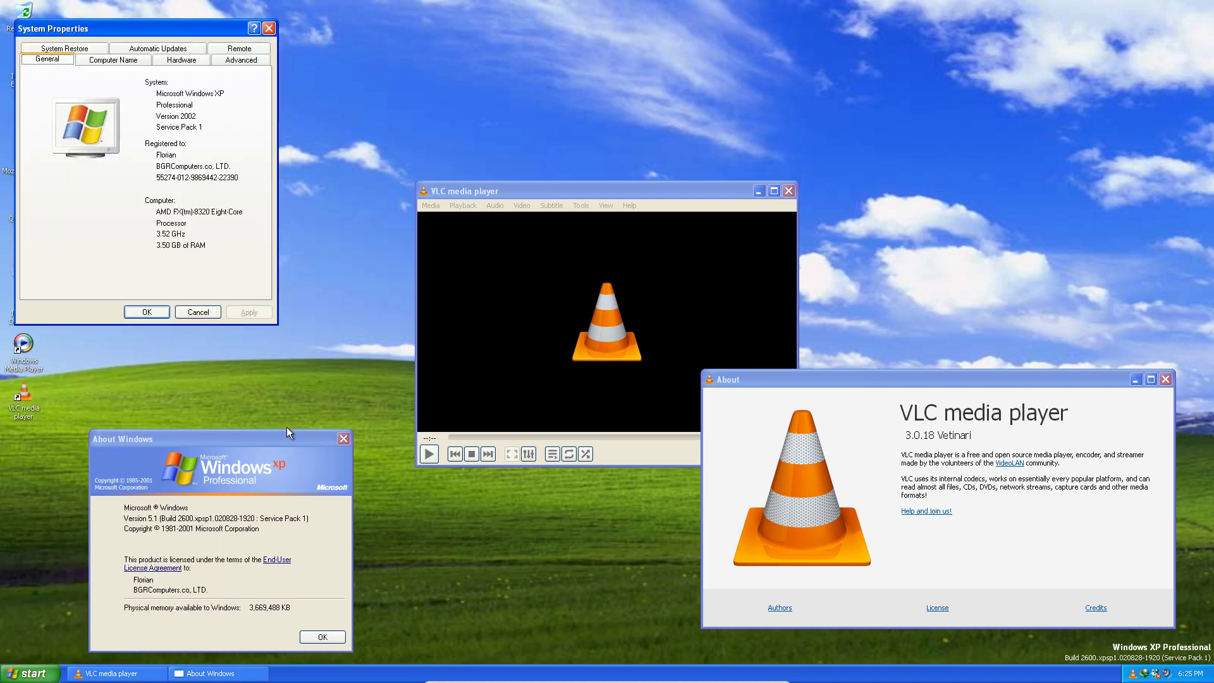
{"action": "left_click_drag", "start_coordinate": [166, 32], "coordinate": [1021, 36]}
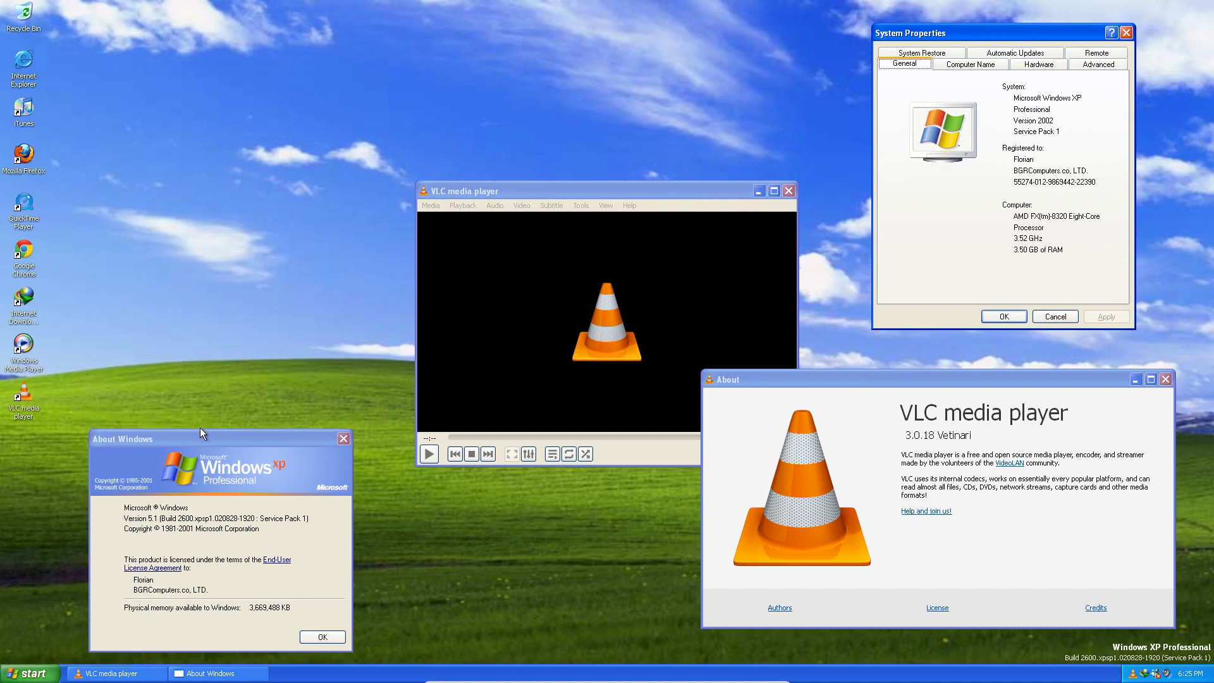
{"action": "left_click_drag", "start_coordinate": [197, 433], "coordinate": [251, 343]}
{"action": "left_click_drag", "start_coordinate": [1054, 70], "coordinate": [1056, 45]}
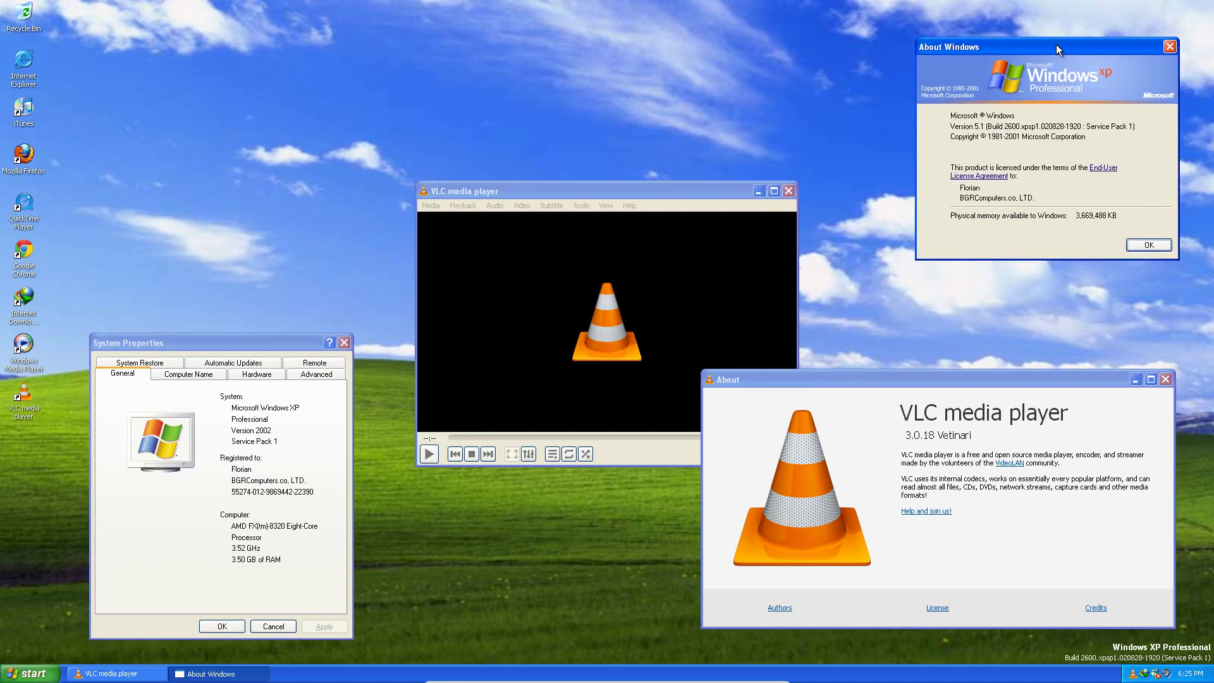